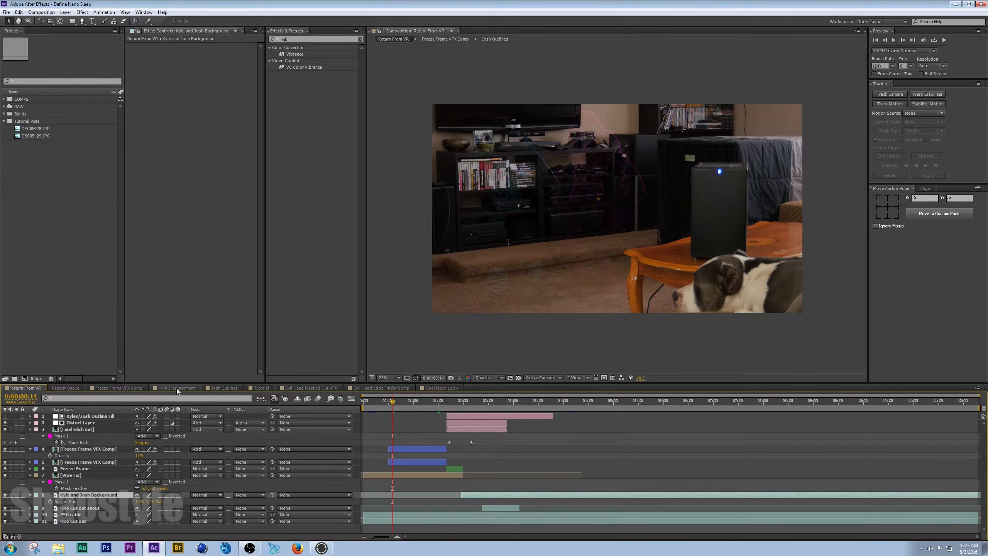
Step: Compare the two soloed source photos in the Tutorial composition, switch off their solo, and preview the glowing skull effect
{"action": "left_click", "coordinate": [261, 387]}
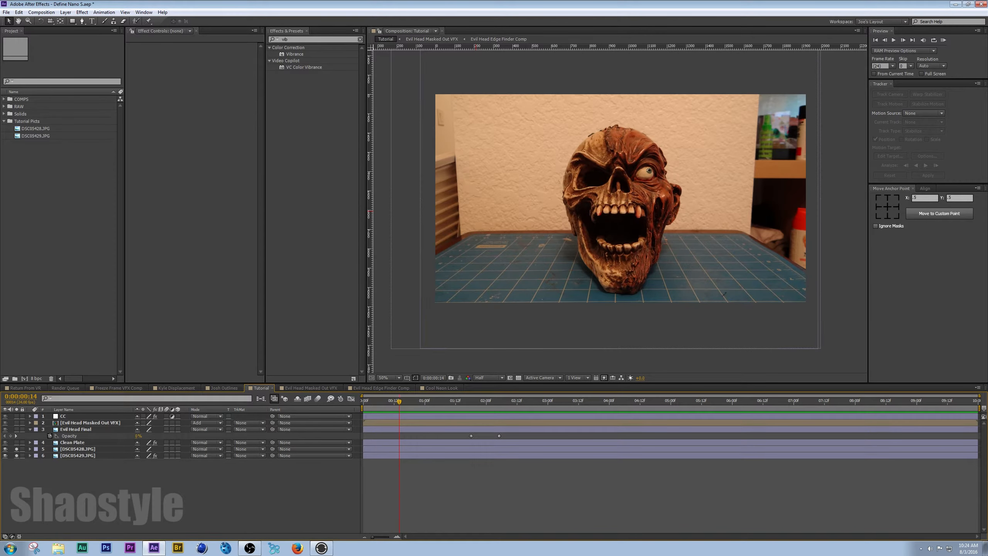
{"action": "left_click", "coordinate": [17, 451]}
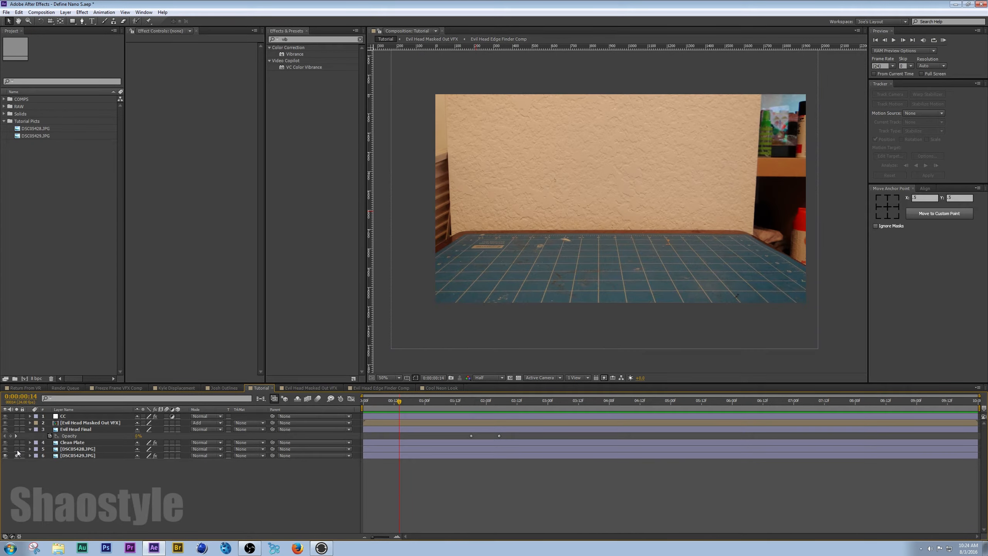
{"action": "left_click", "coordinate": [16, 449]}
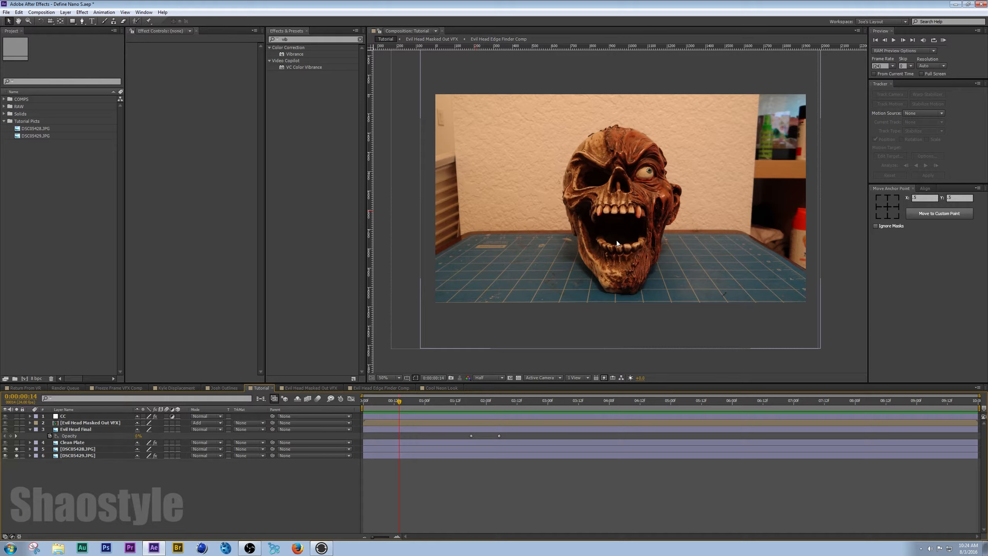
{"action": "left_click", "coordinate": [16, 455], "text": "alt"}
{"action": "left_click", "coordinate": [16, 456]}
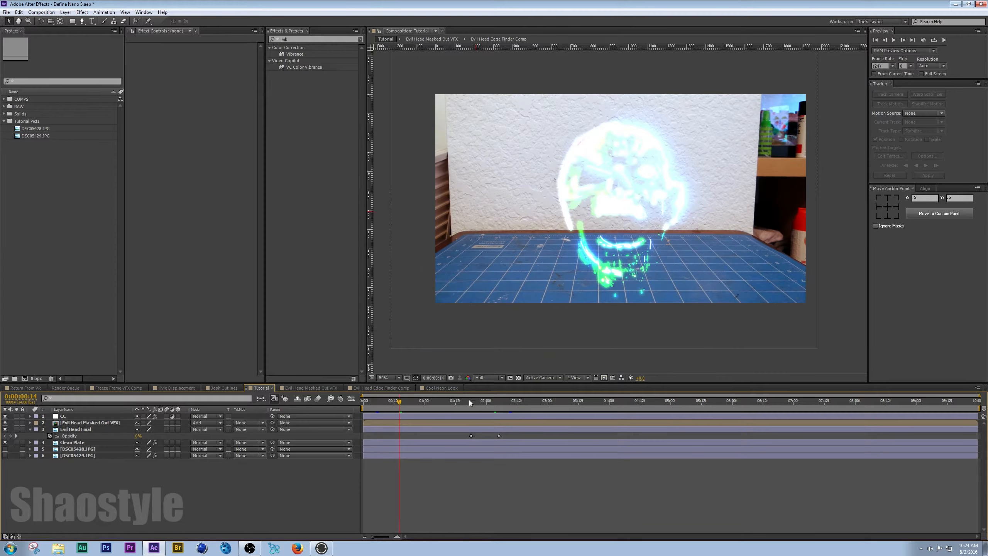
{"action": "left_click_drag", "start_coordinate": [469, 400], "coordinate": [475, 405]}
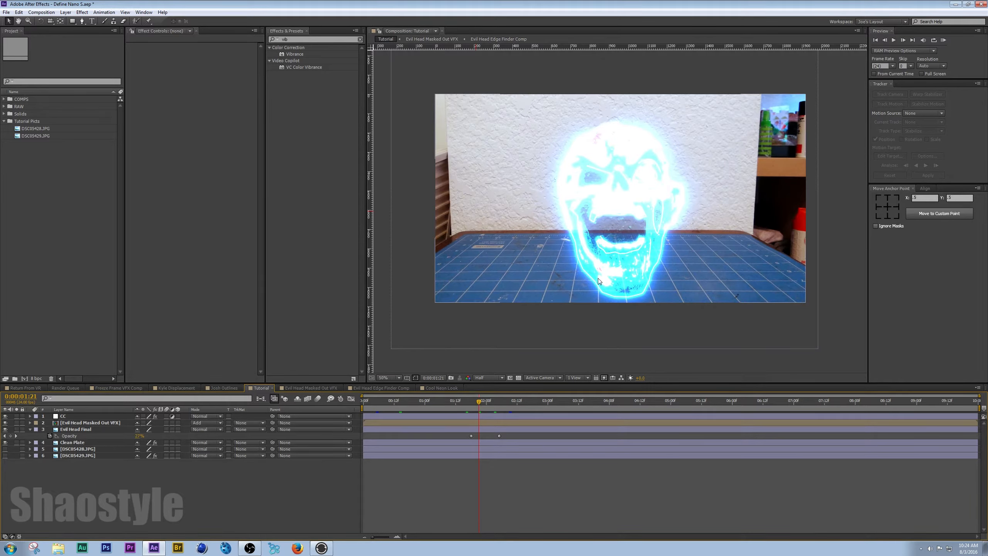
Step: Preview the neon figure outlines past the one-second mark in the Return From VR composition
{"action": "left_click", "coordinate": [37, 389]}
{"action": "left_click", "coordinate": [437, 401]}
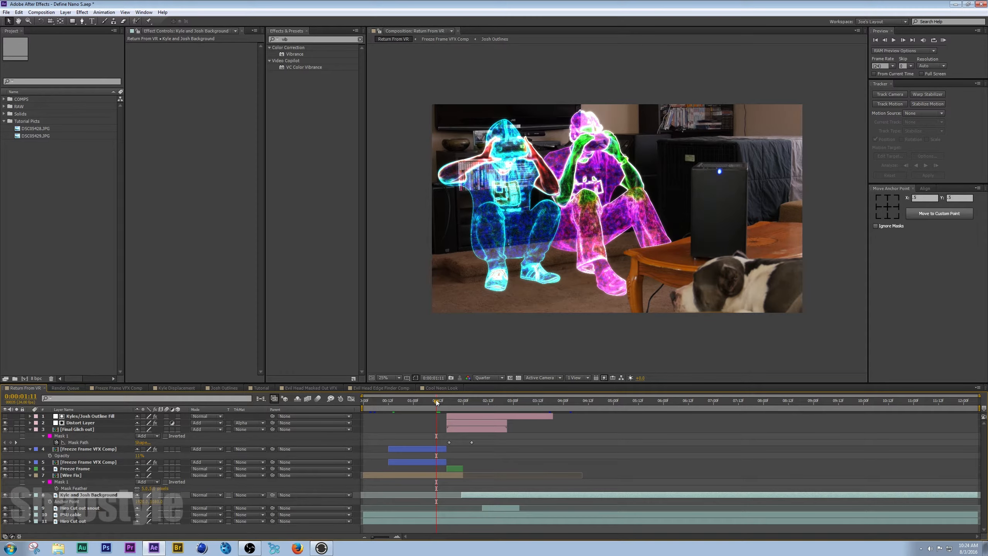
{"action": "left_click_drag", "start_coordinate": [437, 402], "coordinate": [455, 401]}
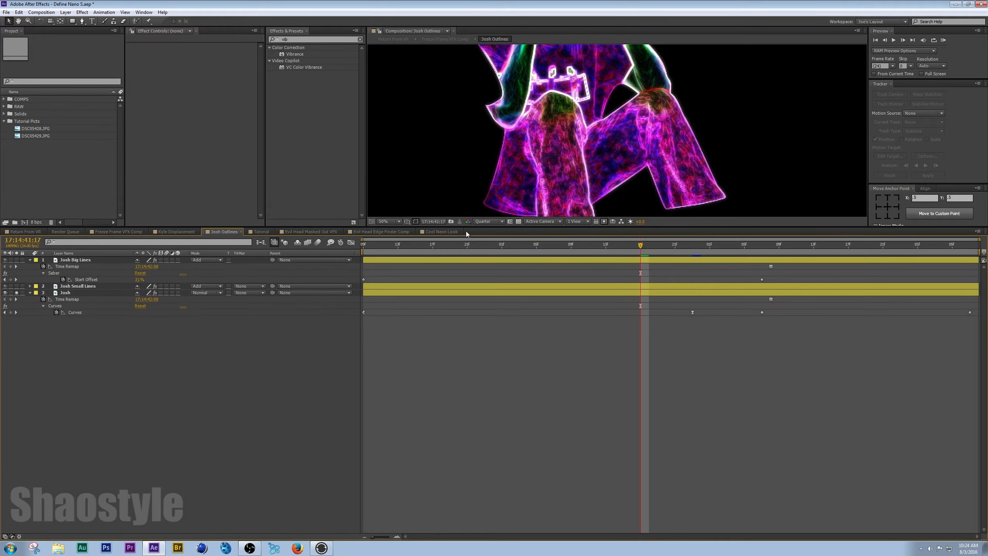
Step: Inspect the purple figure's outlines in an enlarged viewer and scrub through the blue figure's outline animation
{"action": "left_click_drag", "start_coordinate": [465, 226], "coordinate": [465, 353]}
{"action": "scroll", "coordinate": [475, 237], "scroll_direction": "down", "scroll_amount": 2}
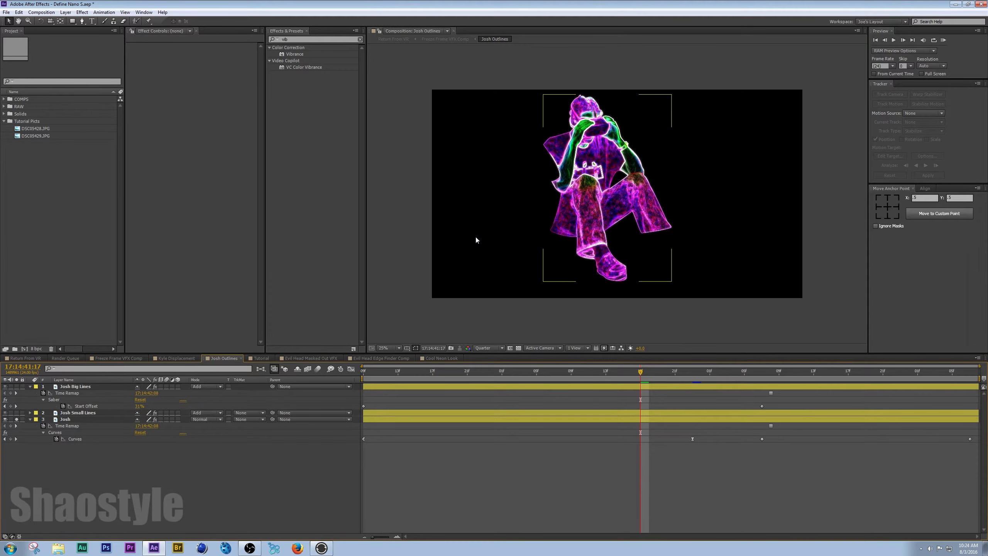
{"action": "scroll", "coordinate": [476, 240], "scroll_direction": "up", "scroll_amount": 2}
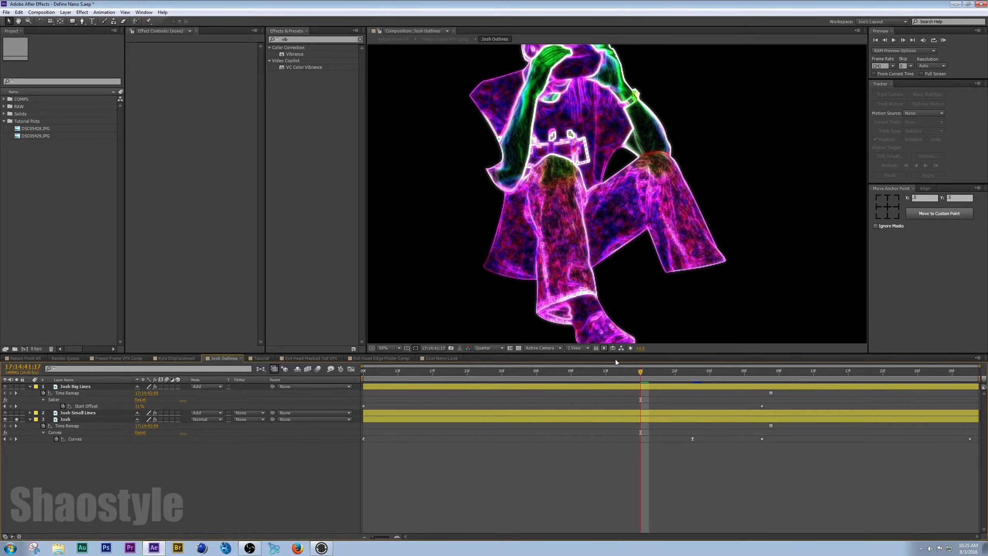
{"action": "left_click_drag", "start_coordinate": [616, 352], "coordinate": [617, 423]}
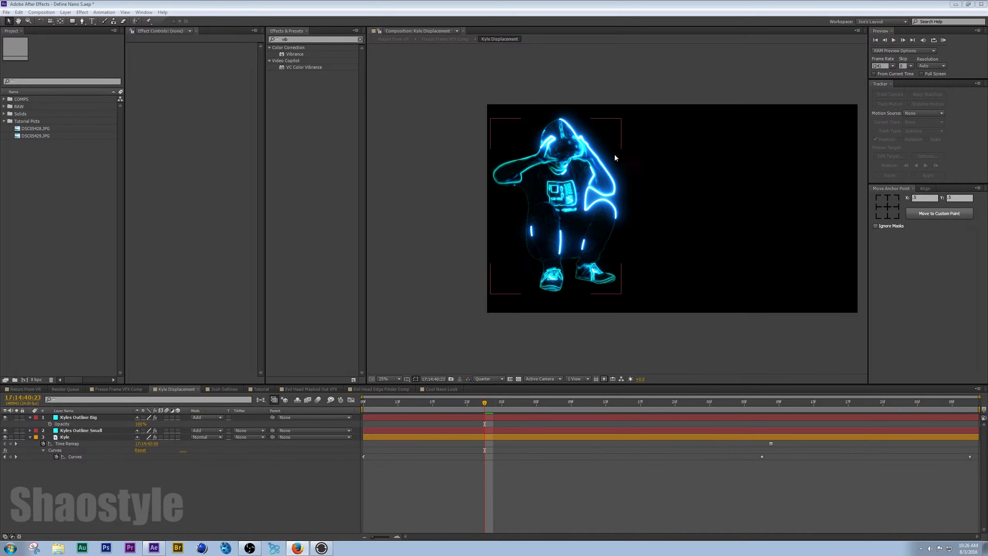
{"action": "left_click", "coordinate": [415, 403]}
{"action": "left_click_drag", "start_coordinate": [416, 405], "coordinate": [572, 414]}
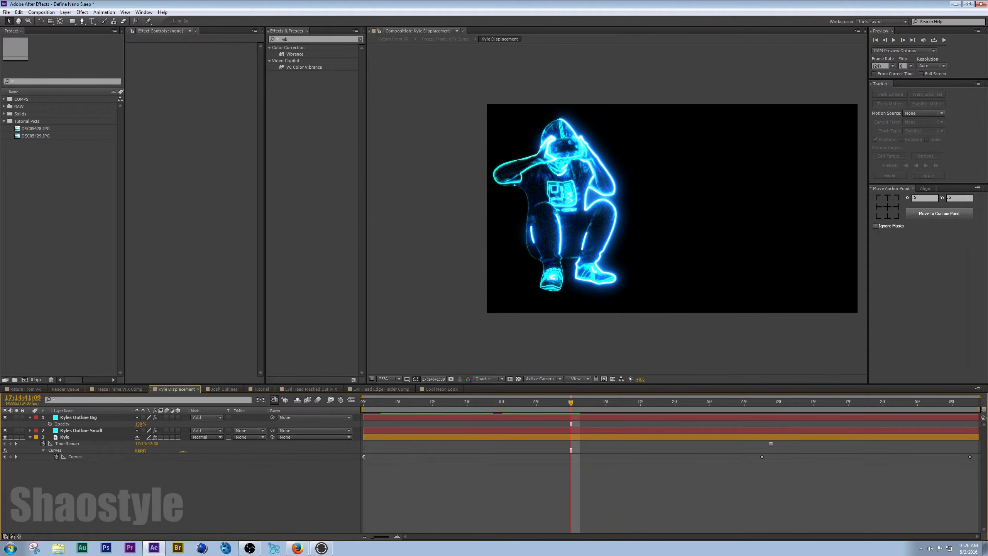
Step: Switch to the web browser and view the Saber plug-in page on Video Copilot
{"action": "left_click_drag", "start_coordinate": [987, 166], "coordinate": [442, 88]}
{"action": "double_click", "coordinate": [442, 89]}
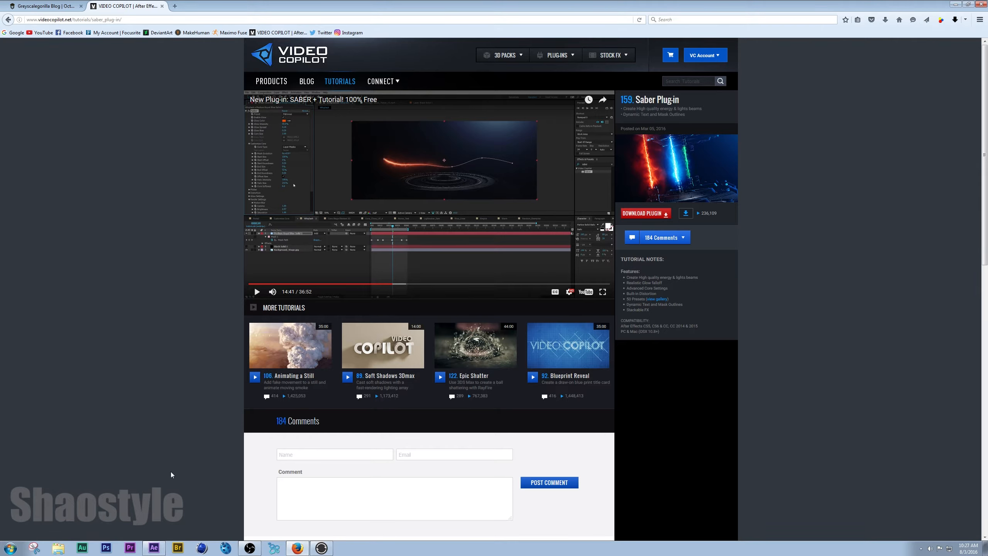
Step: Return to After Effects and preview the skull animations in the Tutorial and Cool Neon Look compositions
{"action": "left_click", "coordinate": [154, 547]}
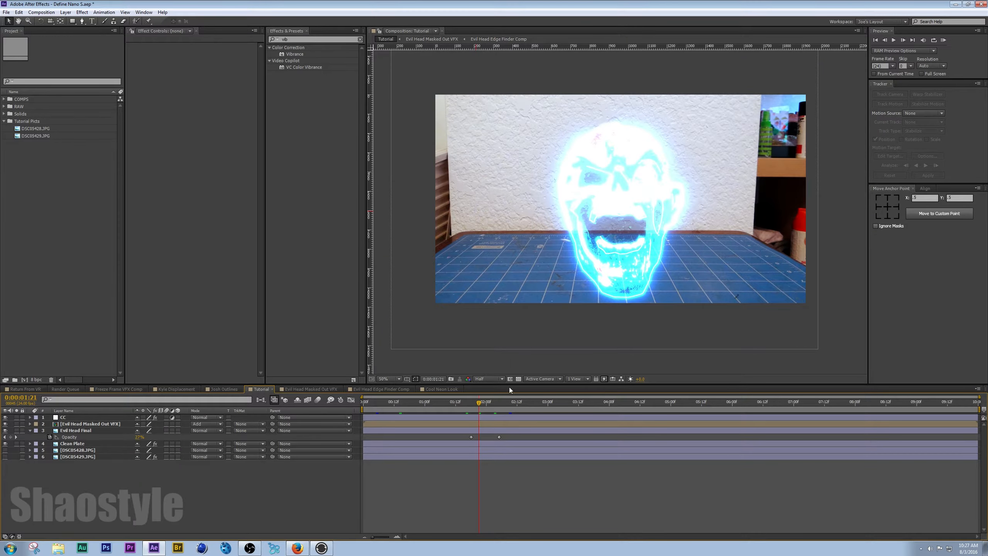
{"action": "left_click_drag", "start_coordinate": [479, 403], "coordinate": [501, 414]}
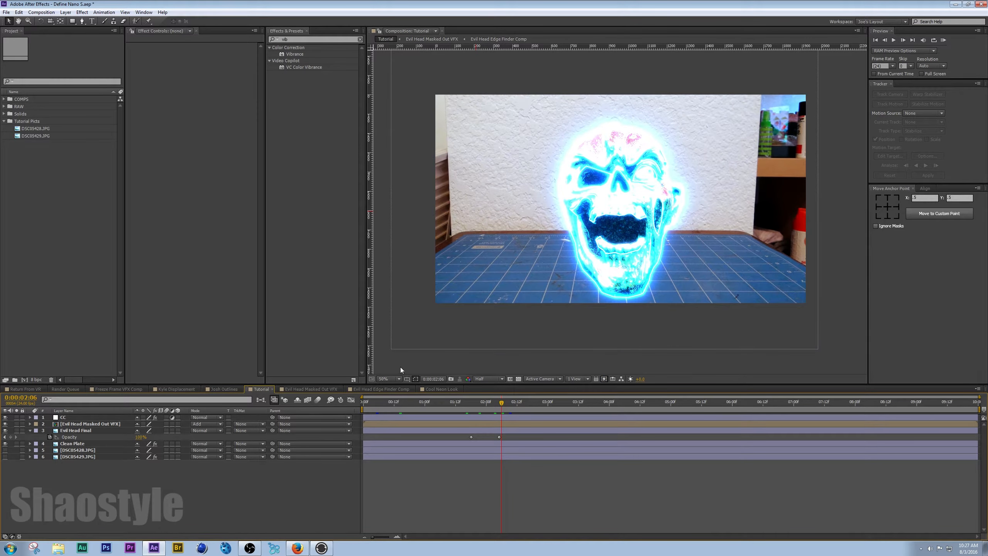
{"action": "left_click", "coordinate": [438, 391]}
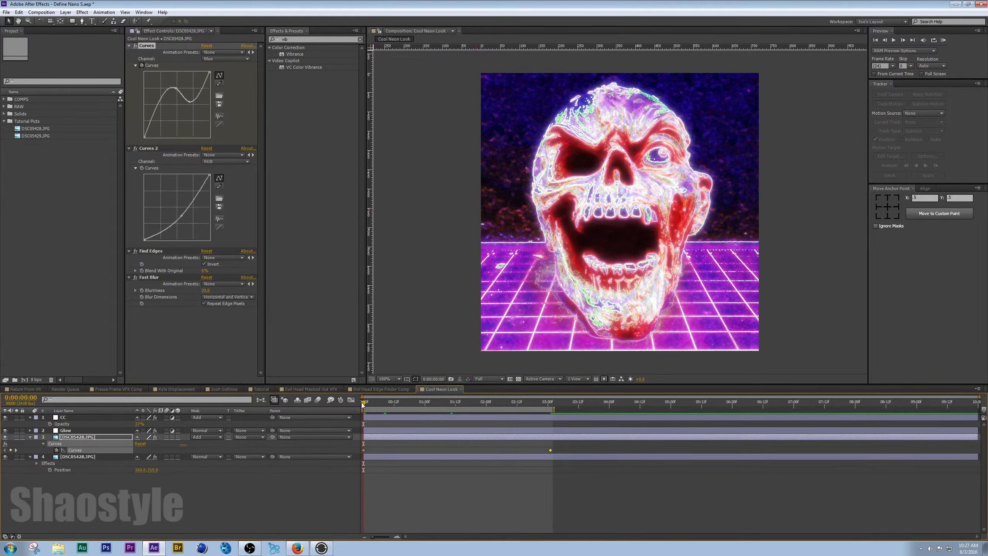
{"action": "left_click_drag", "start_coordinate": [364, 405], "coordinate": [401, 407]}
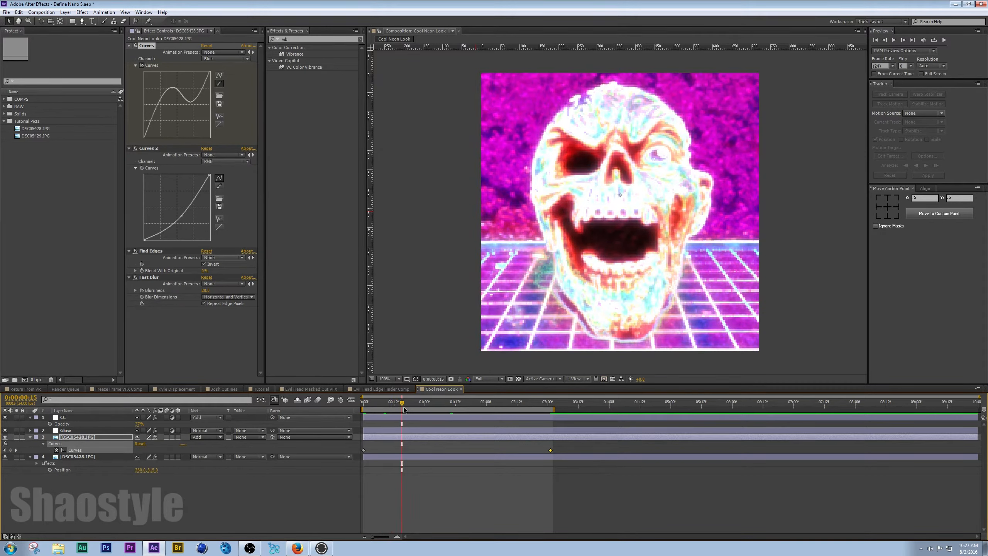
{"action": "key", "text": "KP_0"}
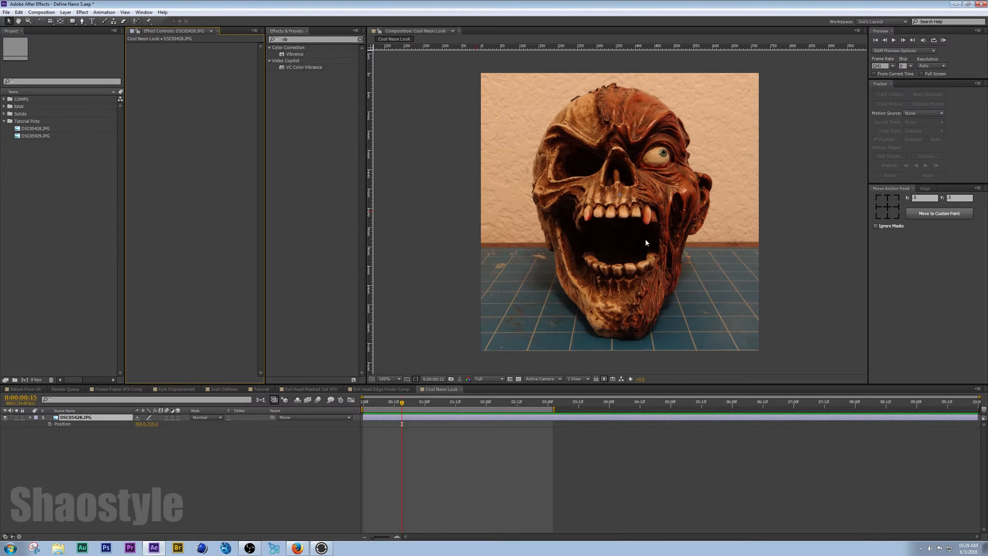
Step: Rename the skull photo layer in the Cool Neon Look composition to Base Skull
{"action": "left_click", "coordinate": [70, 417]}
{"action": "right_click", "coordinate": [72, 420]}
{"action": "left_click", "coordinate": [96, 416]}
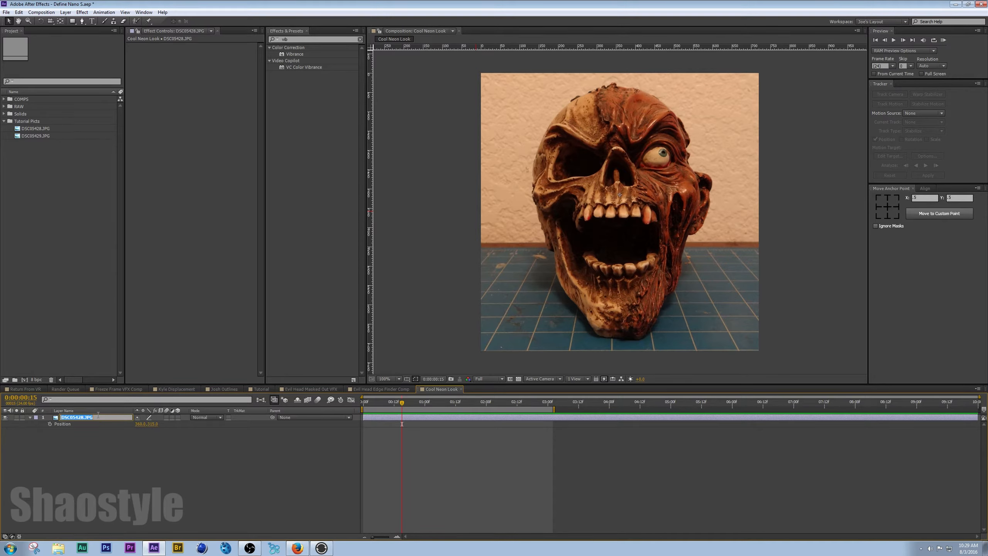
{"action": "type", "text": "Base Skull"}
{"action": "left_click", "coordinate": [108, 460]}
Step: Apply the Find Edges effect to the Base Skull layer and invert it
{"action": "left_click", "coordinate": [77, 419]}
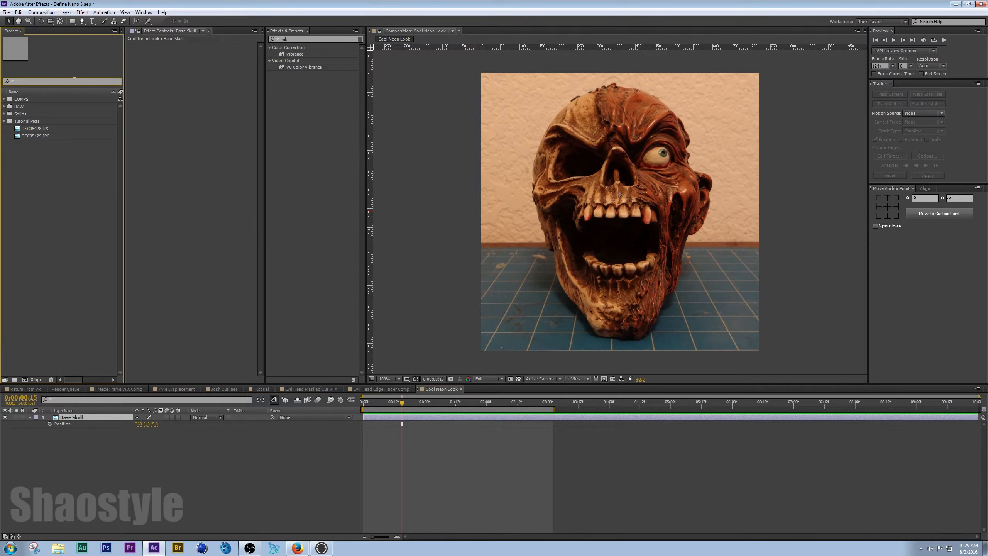
{"action": "left_click", "coordinate": [307, 40]}
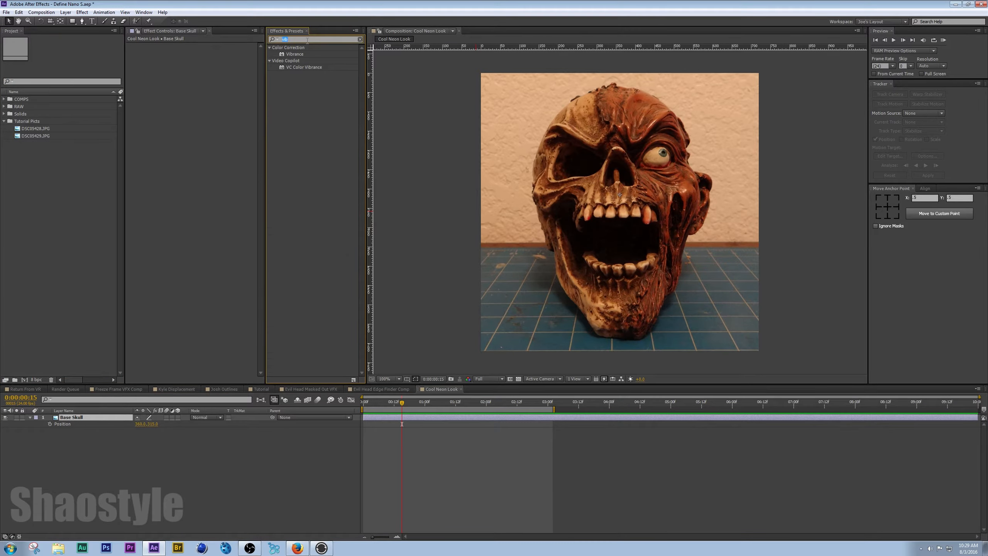
{"action": "type", "text": "fin"}
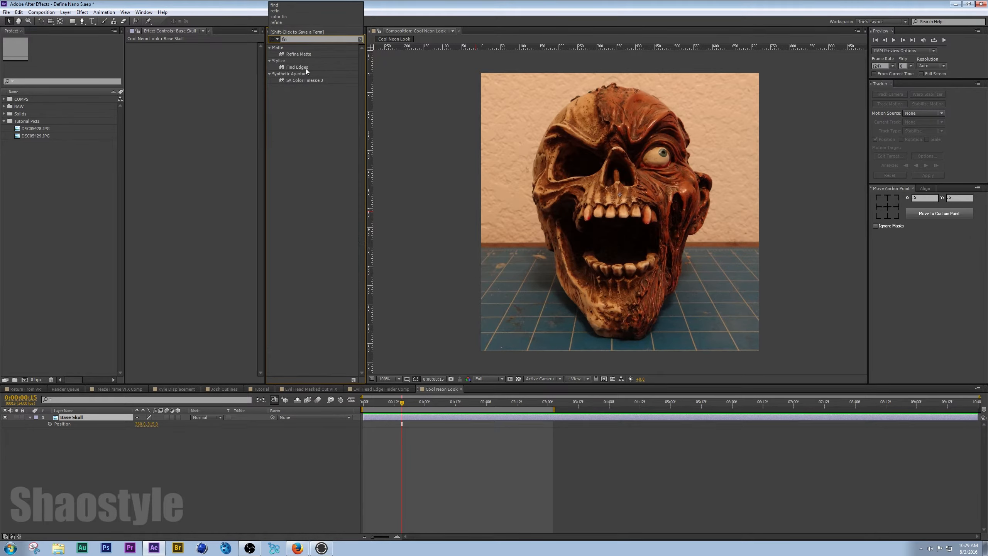
{"action": "left_click_drag", "start_coordinate": [301, 66], "coordinate": [186, 92]}
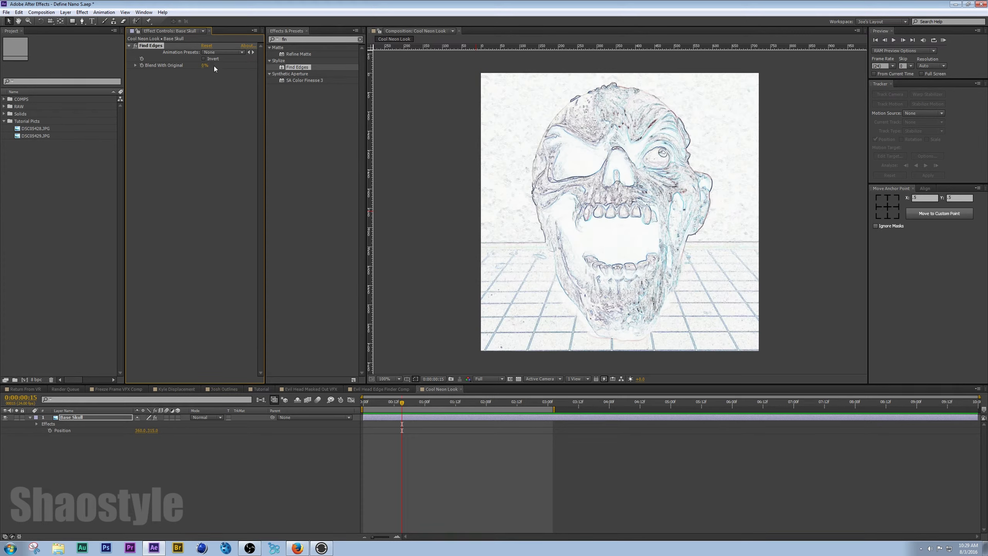
{"action": "left_click", "coordinate": [203, 59]}
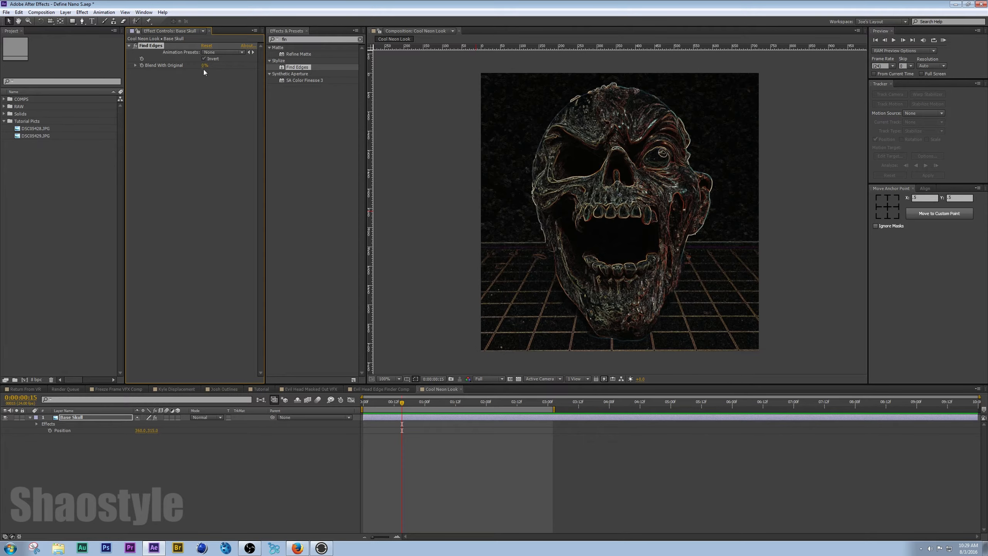
{"action": "scroll", "coordinate": [607, 275], "scroll_direction": "up", "scroll_amount": 1}
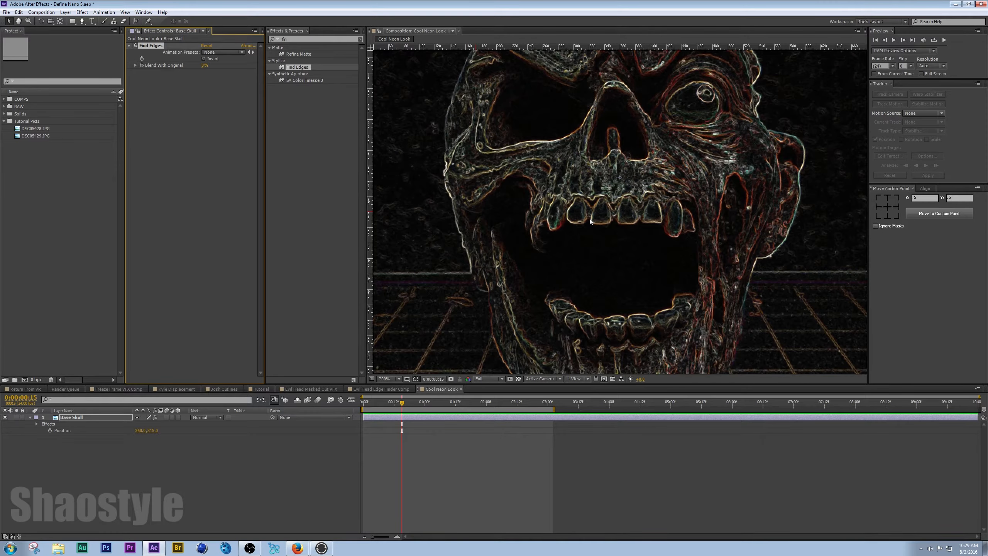
{"action": "scroll", "coordinate": [615, 277], "scroll_direction": "down", "scroll_amount": 1}
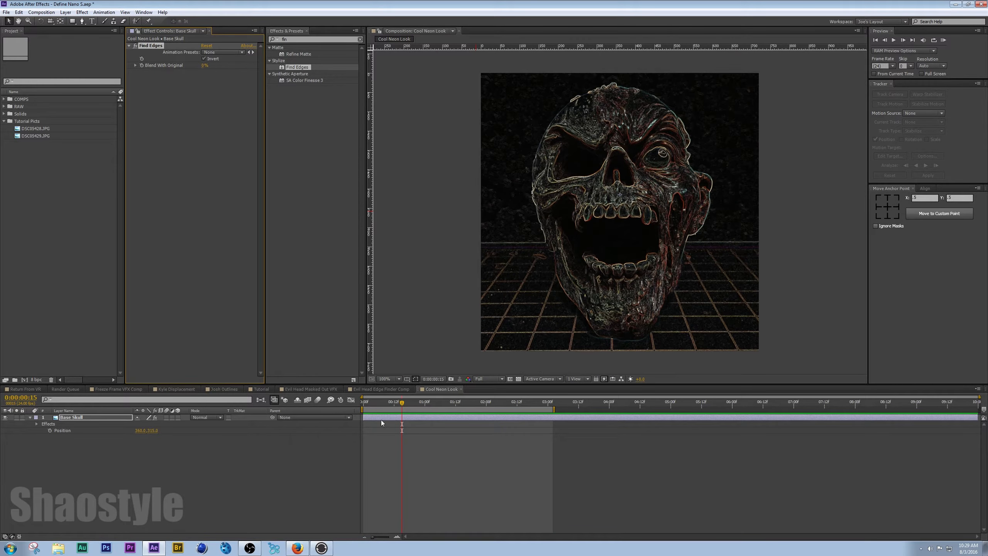
Step: Add a Curves effect to Base Skull and bend its RGB curve up in the darker tones and down in the brighter ones
{"action": "left_click", "coordinate": [455, 402]}
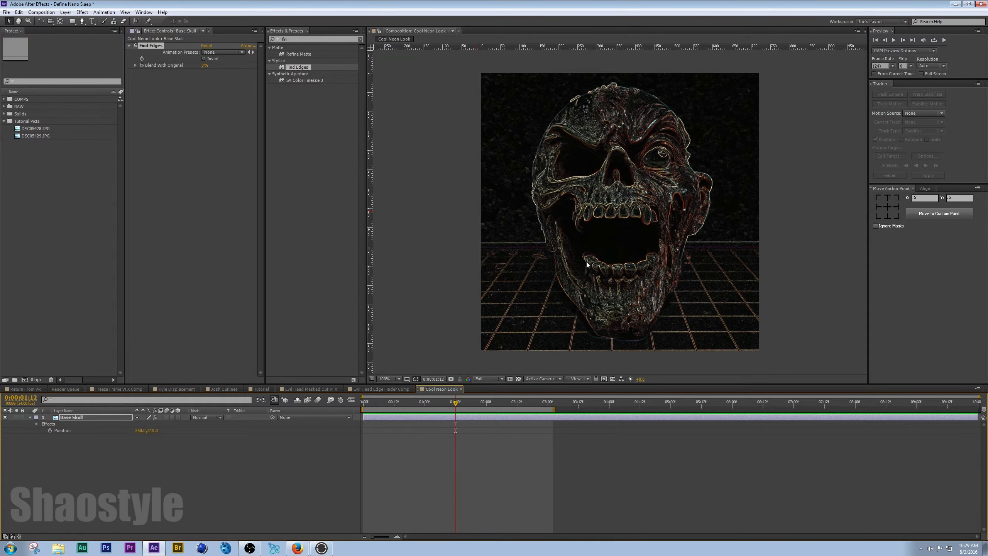
{"action": "scroll", "coordinate": [614, 188], "scroll_direction": "up", "scroll_amount": 1}
{"action": "scroll", "coordinate": [605, 194], "scroll_direction": "down", "scroll_amount": 1}
{"action": "left_click", "coordinate": [299, 40]}
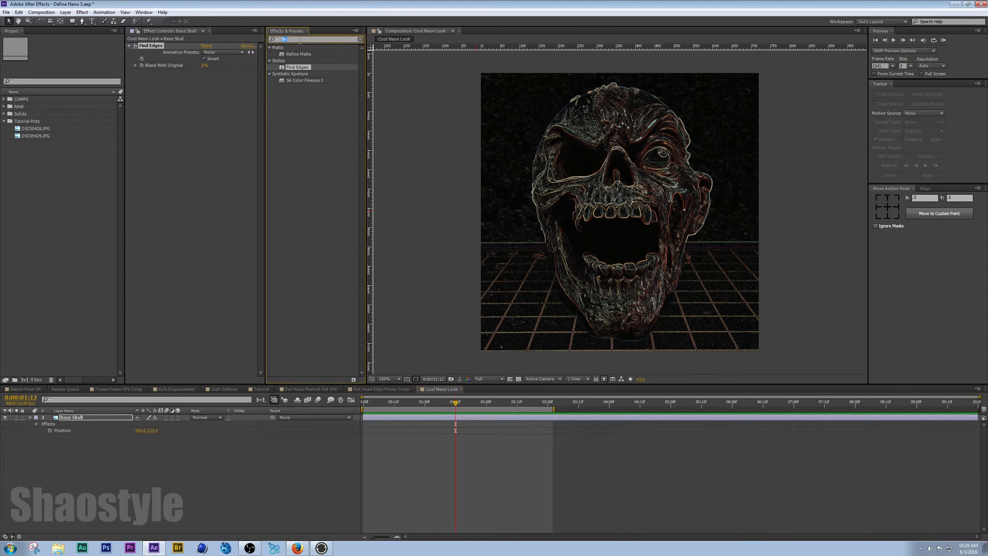
{"action": "type", "text": "curv"}
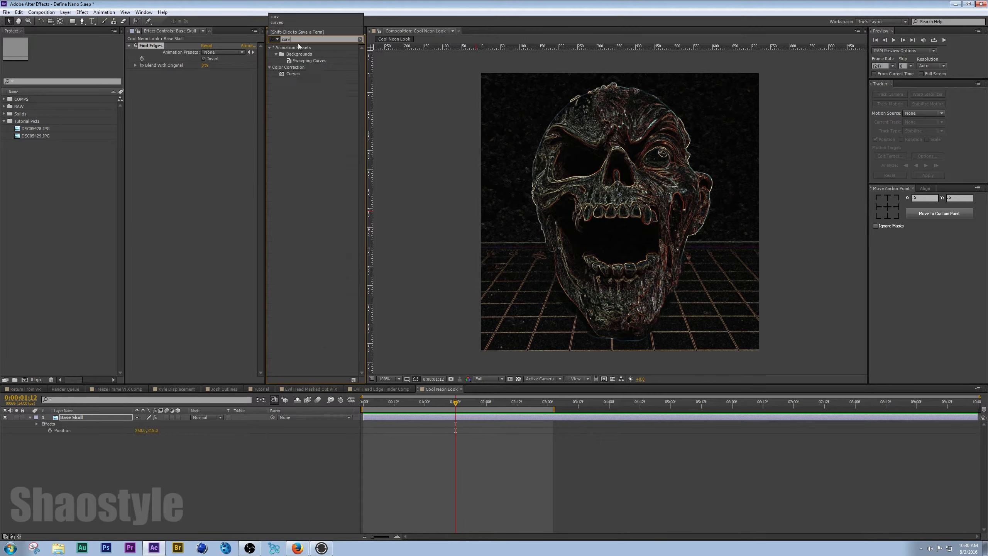
{"action": "left_click_drag", "start_coordinate": [279, 75], "coordinate": [164, 105]}
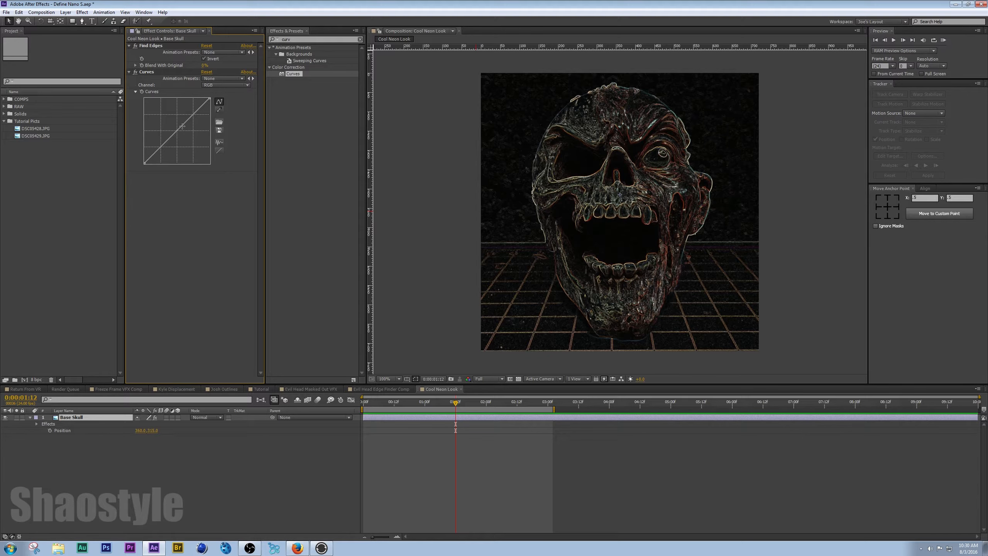
{"action": "left_click_drag", "start_coordinate": [182, 127], "coordinate": [176, 125]}
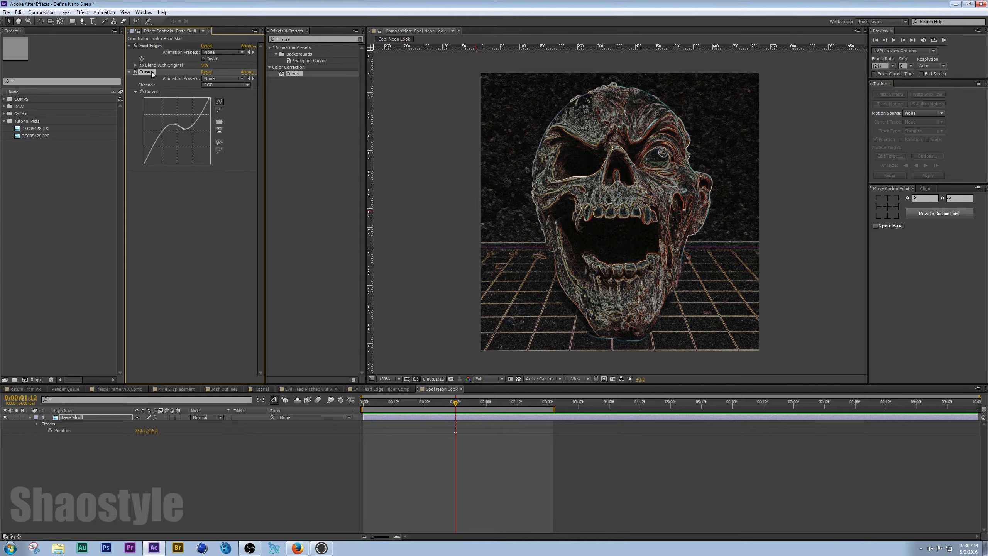
Step: Compare both effect orders on Base Skull and place Curves above Find Edges
{"action": "left_click_drag", "start_coordinate": [153, 73], "coordinate": [153, 43]}
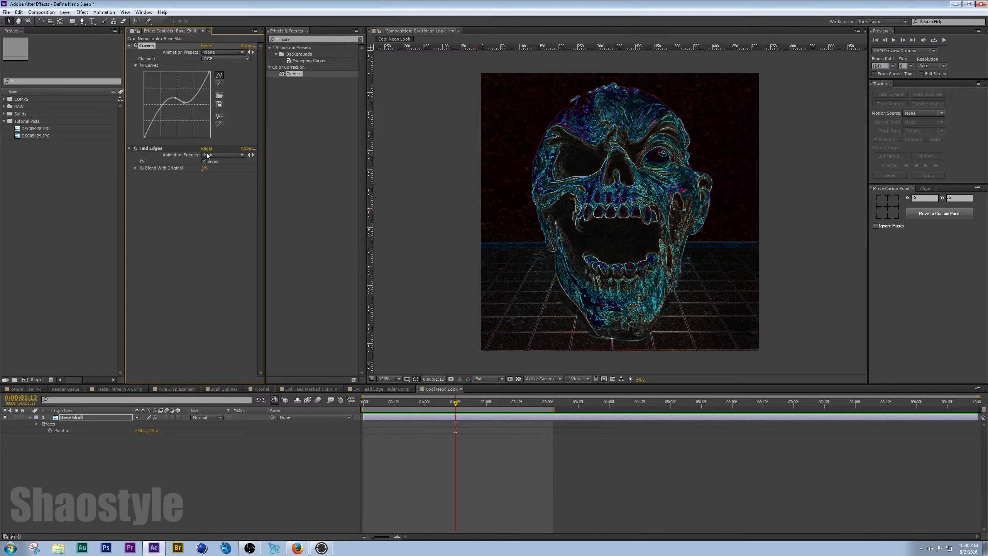
{"action": "left_click_drag", "start_coordinate": [153, 44], "coordinate": [173, 199]}
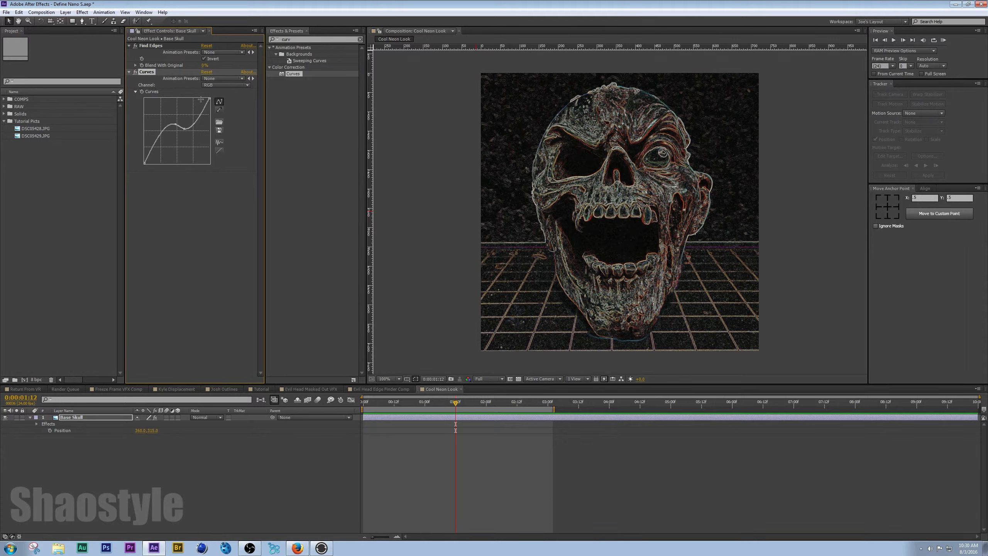
{"action": "left_click_drag", "start_coordinate": [155, 74], "coordinate": [160, 46]}
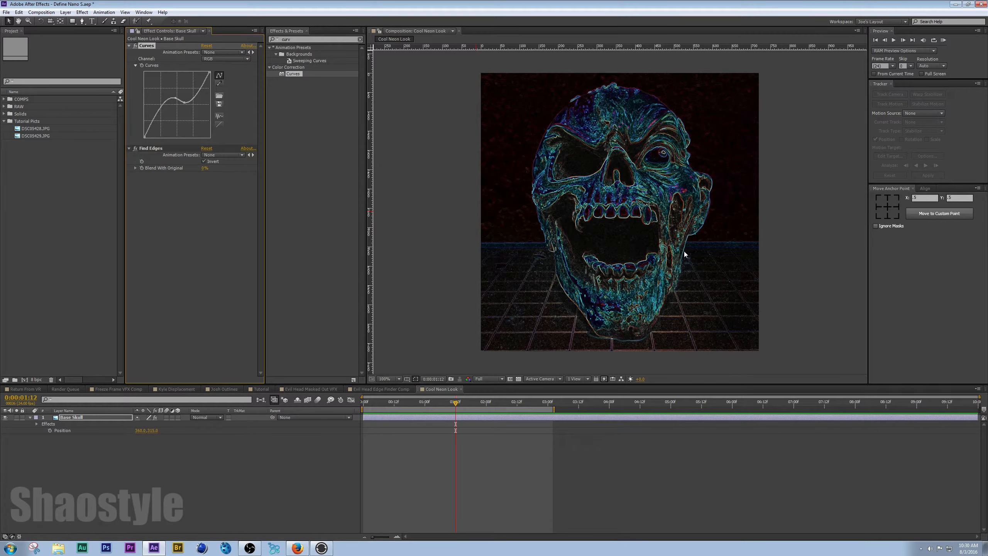
Step: Exaggerate the up-and-down bends of Base Skull's RGB curve and raise its Red channel curve through the midtones
{"action": "left_click_drag", "start_coordinate": [173, 98], "coordinate": [167, 85]}
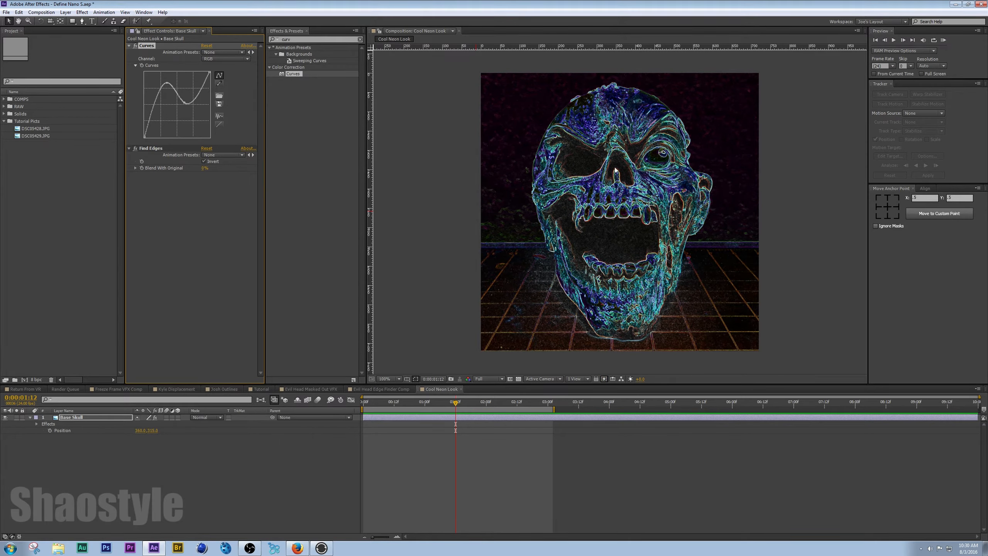
{"action": "left_click_drag", "start_coordinate": [186, 101], "coordinate": [167, 80]}
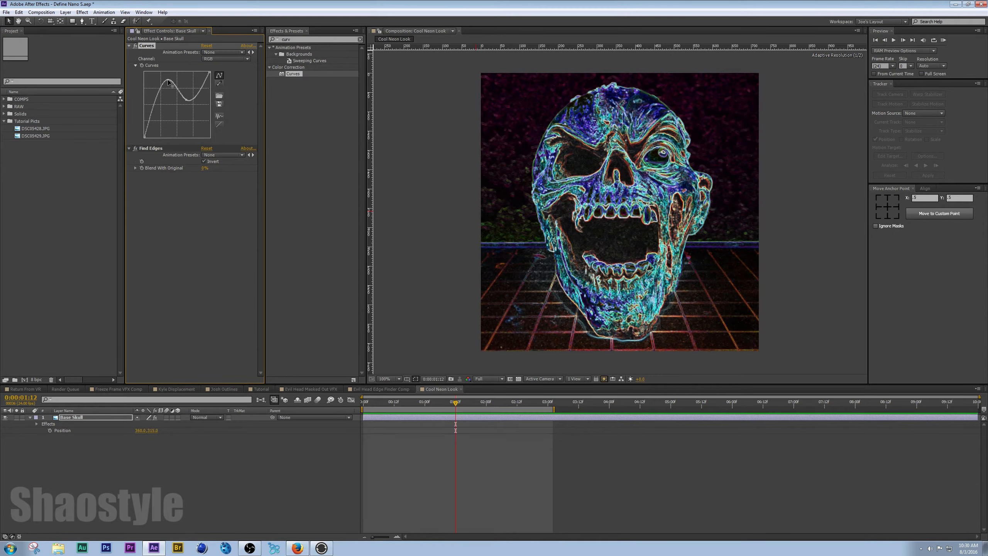
{"action": "left_click", "coordinate": [246, 58]}
{"action": "left_click", "coordinate": [230, 80]}
{"action": "left_click", "coordinate": [247, 59]}
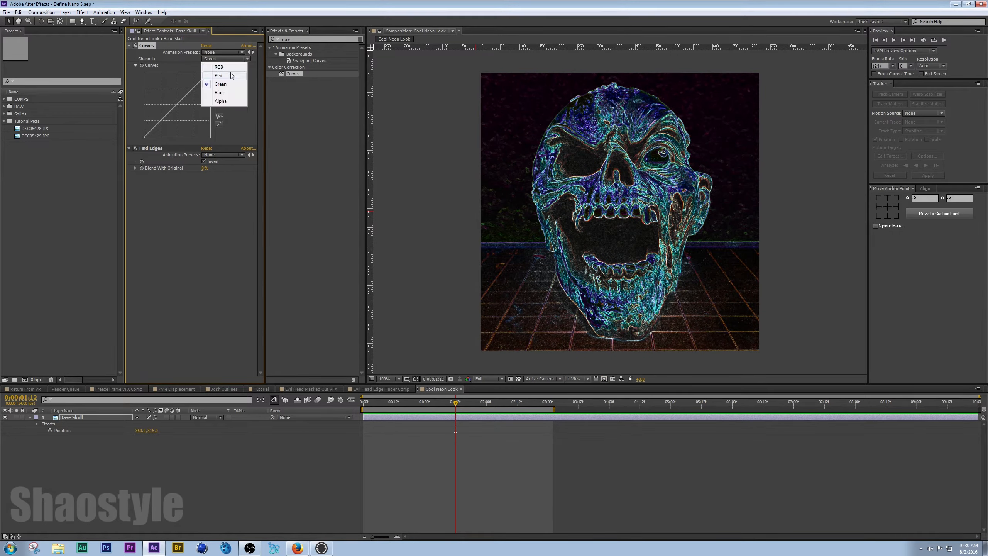
{"action": "left_click", "coordinate": [217, 73]}
{"action": "mouse_move", "coordinate": [170, 103]}
{"action": "left_mouse_down"}
{"action": "mouse_move", "coordinate": [159, 91]}
{"action": "mouse_move", "coordinate": [170, 89]}
{"action": "left_mouse_up"}
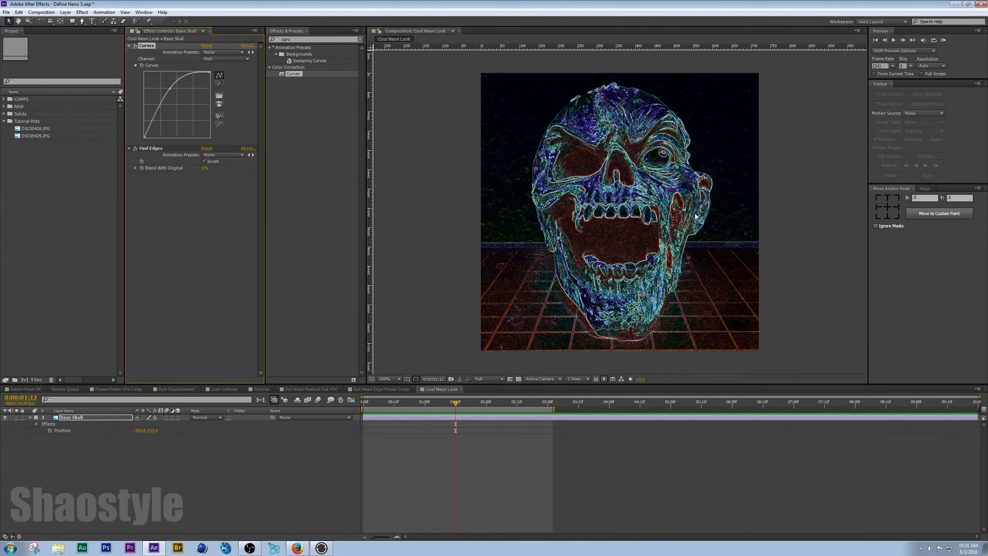
Step: Pull Base Skull's Green curve down and shape its Blue curve into an S, lower in the darks and higher in the brights
{"action": "left_click", "coordinate": [247, 59]}
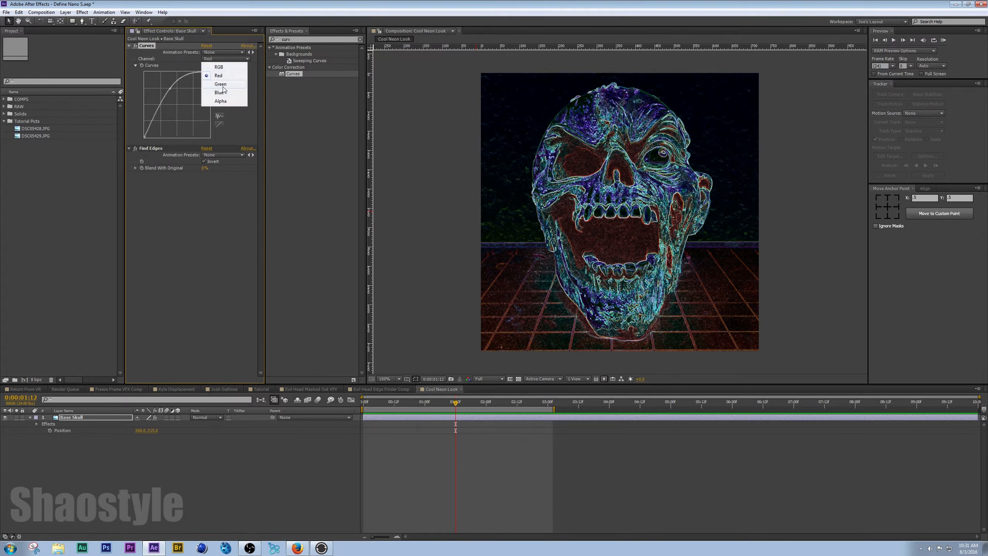
{"action": "left_click", "coordinate": [225, 88]}
{"action": "left_click_drag", "start_coordinate": [181, 101], "coordinate": [187, 118]}
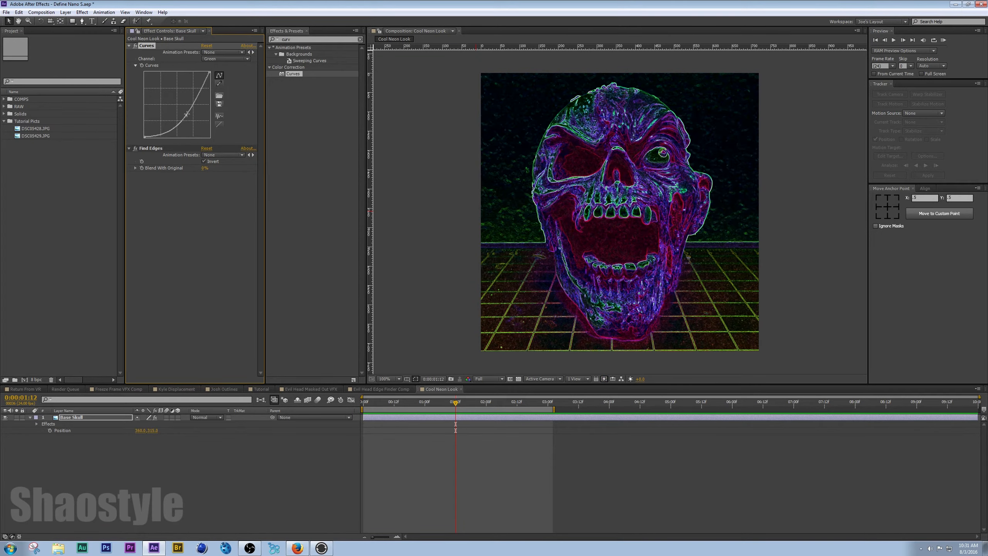
{"action": "left_click", "coordinate": [224, 59]}
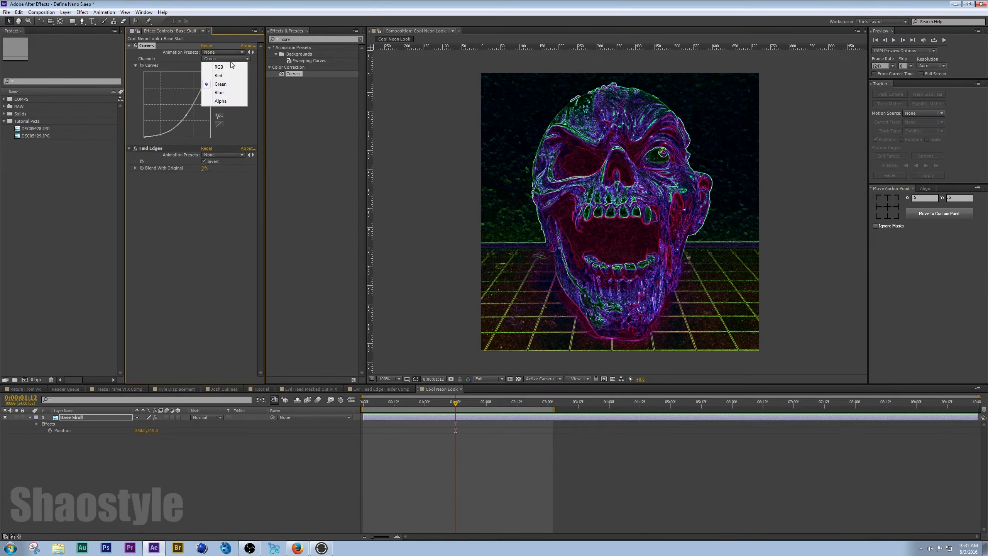
{"action": "left_click", "coordinate": [232, 95]}
{"action": "mouse_move", "coordinate": [176, 103]}
{"action": "left_mouse_down"}
{"action": "mouse_move", "coordinate": [177, 113]}
{"action": "mouse_move", "coordinate": [187, 92]}
{"action": "left_mouse_up"}
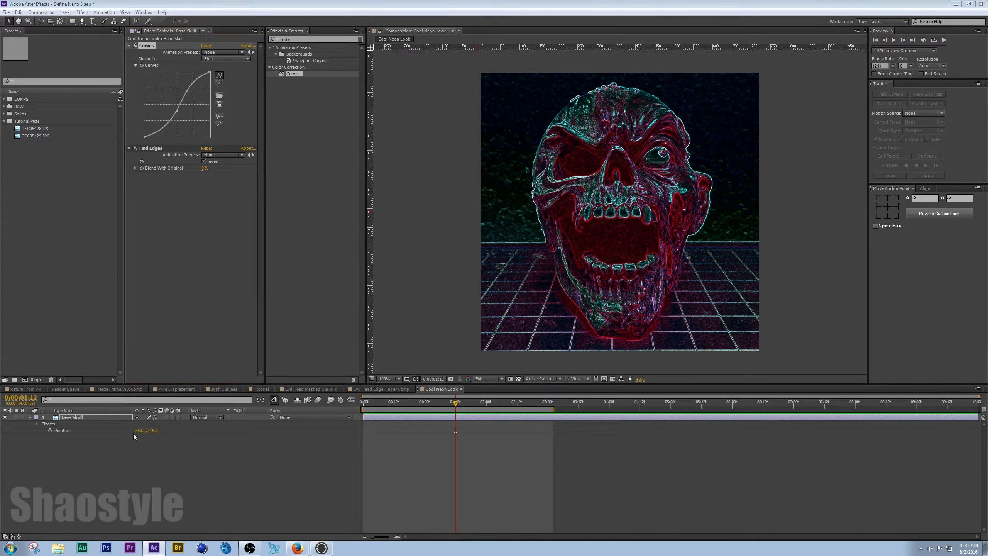
Step: Duplicate the Base Skull layer and rename the copy Base Add Layer
{"action": "left_click", "coordinate": [73, 419]}
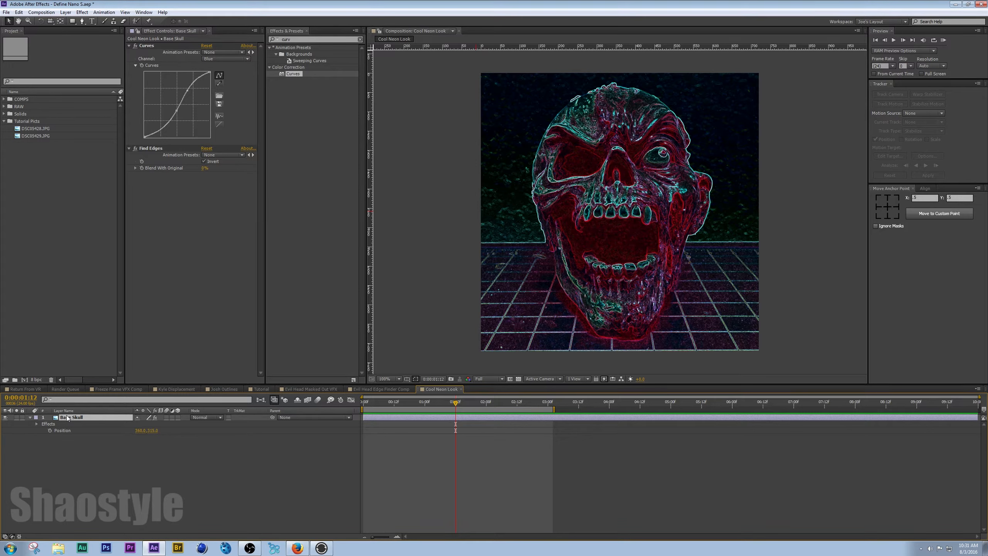
{"action": "left_click", "coordinate": [18, 12]}
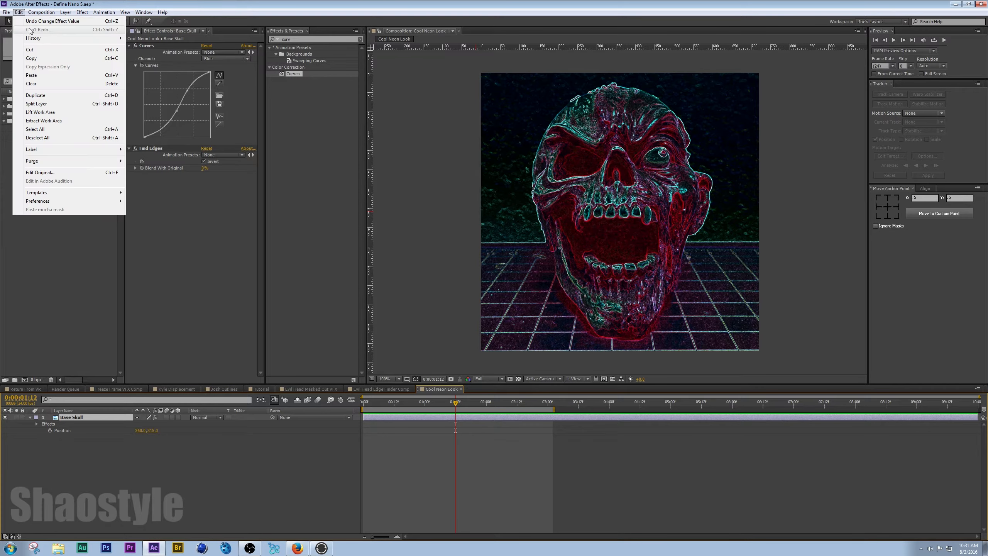
{"action": "left_click", "coordinate": [39, 75]}
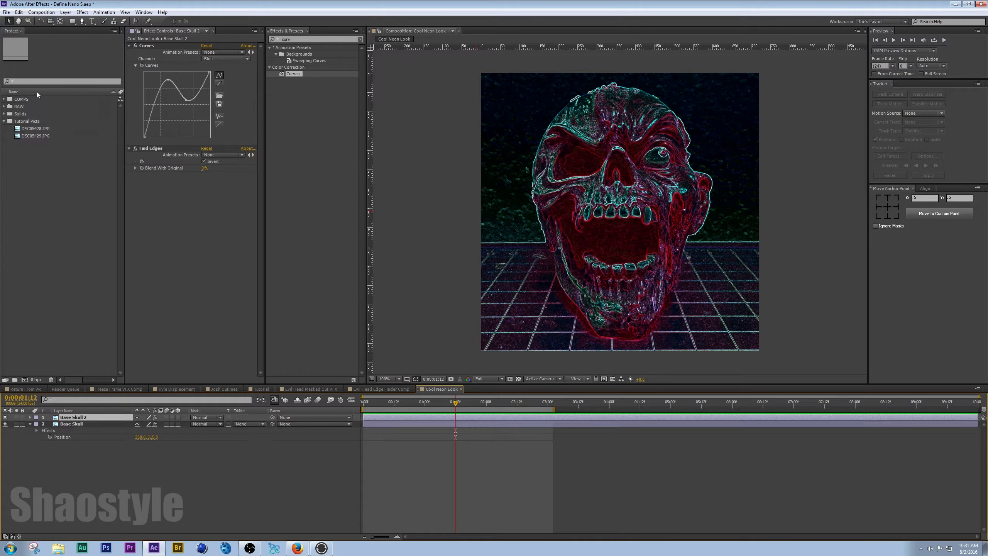
{"action": "right_click", "coordinate": [93, 418]}
{"action": "left_click", "coordinate": [112, 416]}
{"action": "key", "text": "Right"}
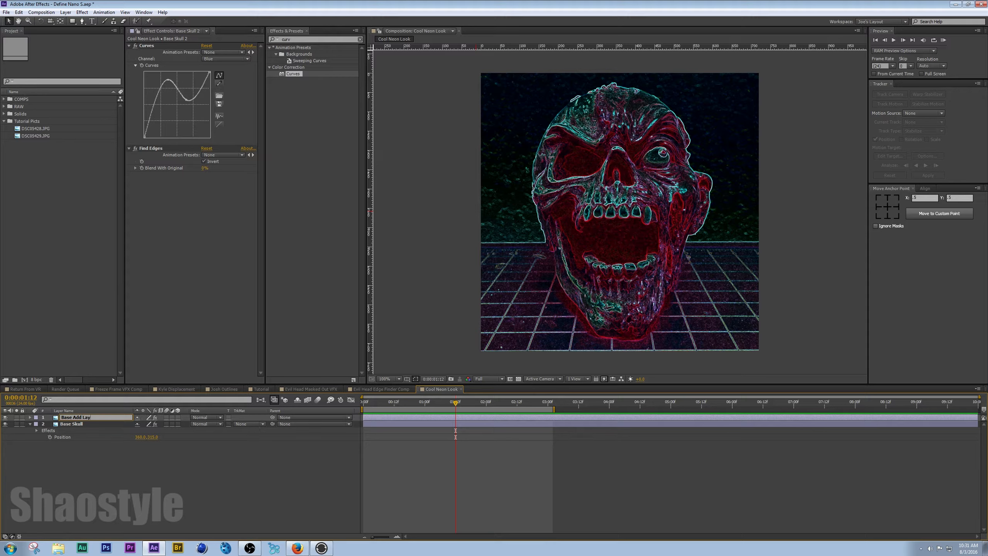
{"action": "left_click", "coordinate": [109, 503]}
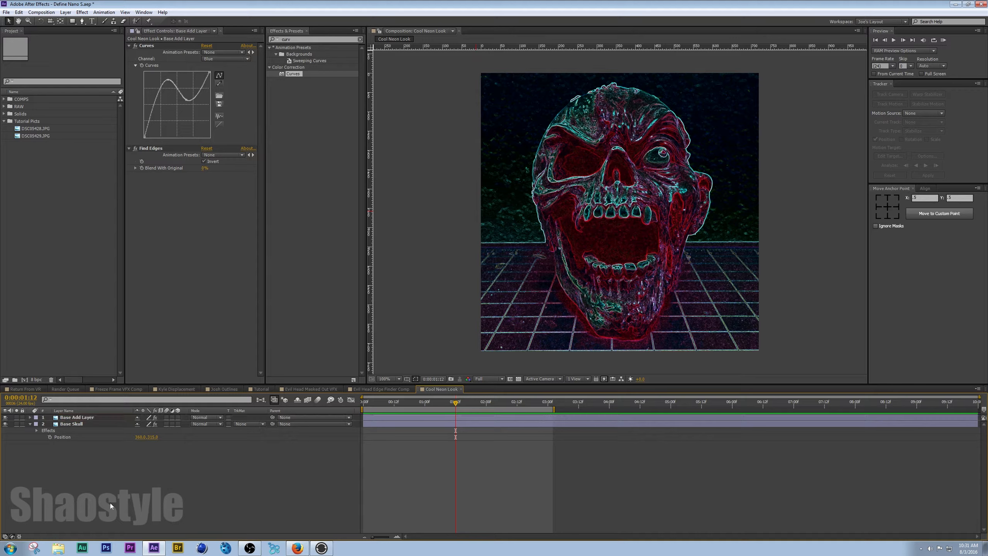
Step: Collapse the effects on Base Add Layer and set its blending mode to Add
{"action": "left_click", "coordinate": [77, 417]}
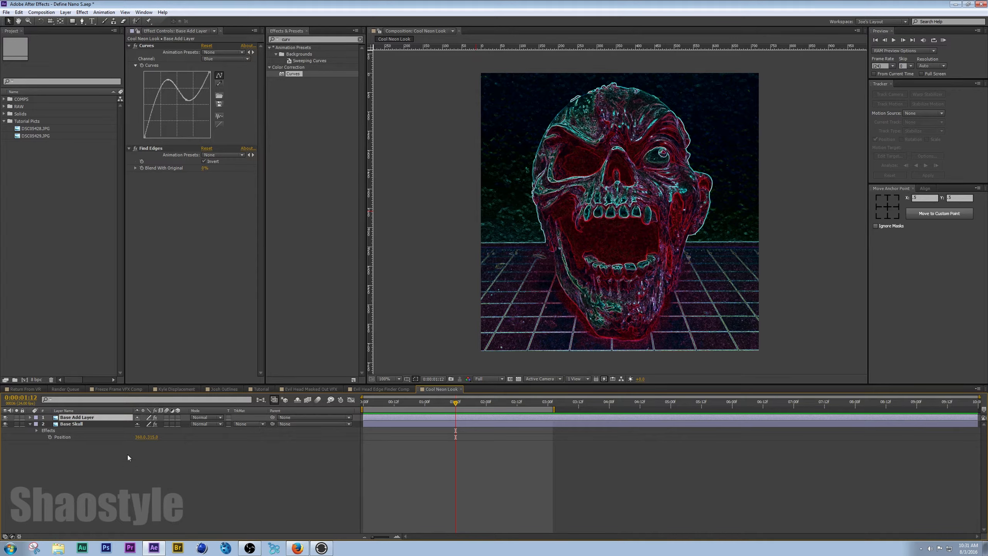
{"action": "left_click", "coordinate": [129, 46]}
{"action": "left_click", "coordinate": [130, 52]}
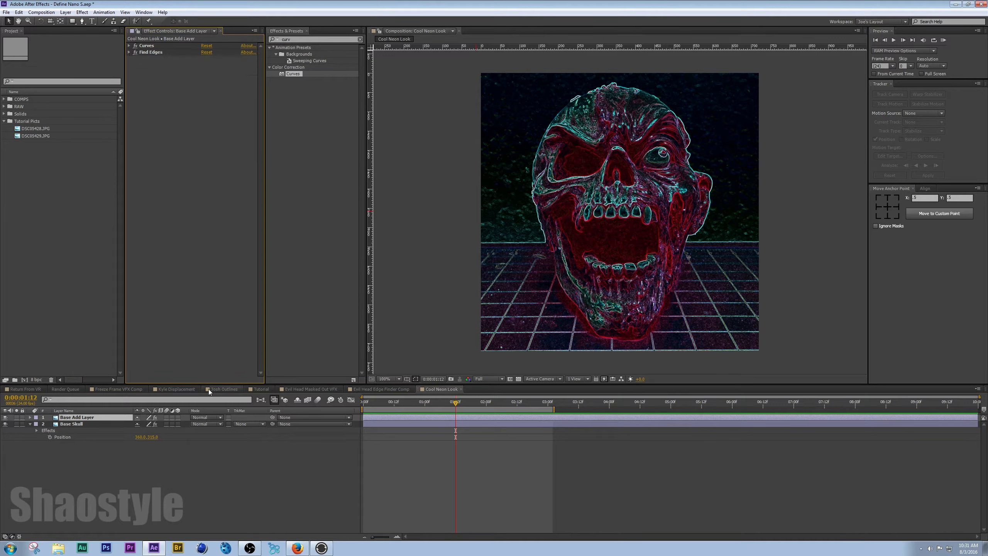
{"action": "left_click", "coordinate": [206, 417]}
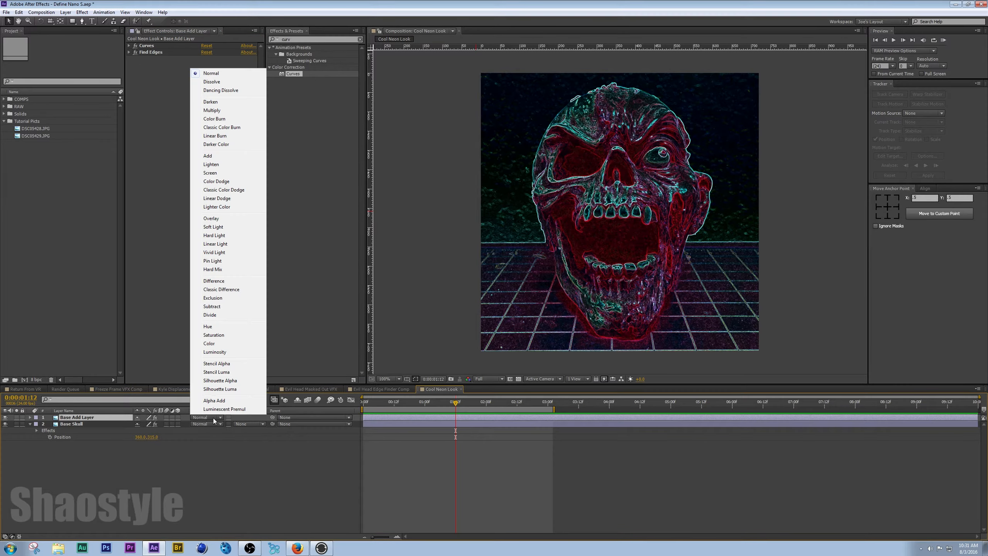
{"action": "left_click", "coordinate": [208, 155]}
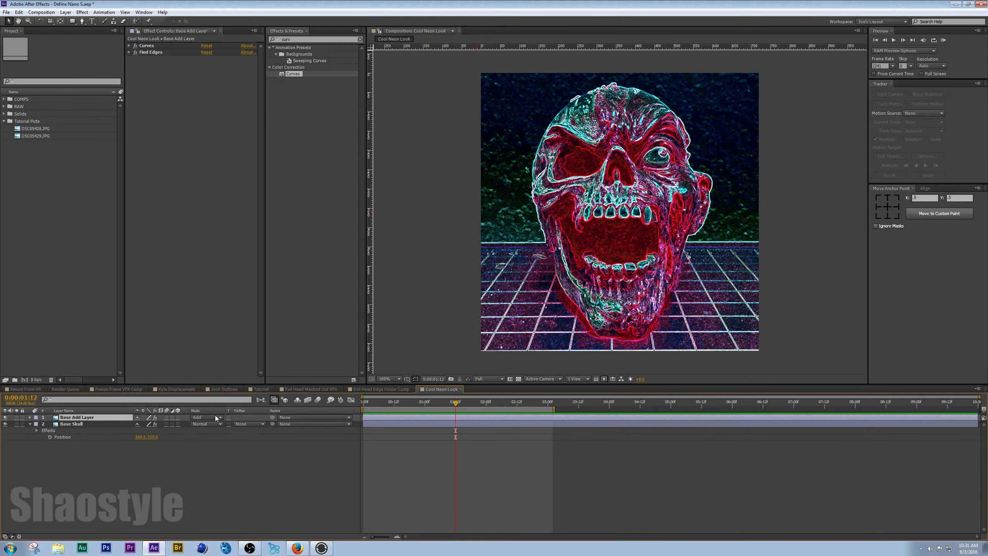
Step: Apply the Fast Blur effect to Base Add Layer with Repeat Edge Pixels enabled
{"action": "double_click", "coordinate": [302, 39]}
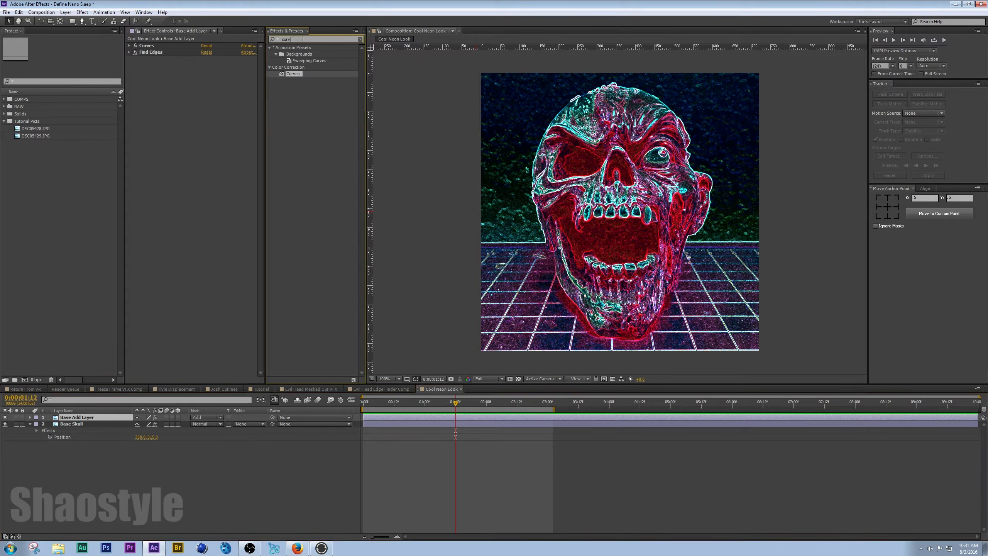
{"action": "type", "text": "fast"}
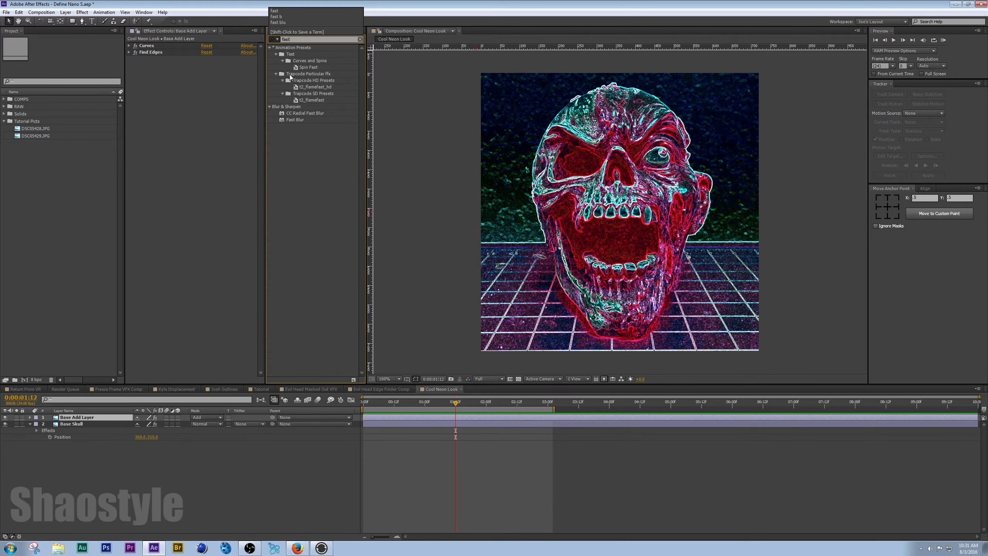
{"action": "left_click_drag", "start_coordinate": [282, 119], "coordinate": [206, 118]}
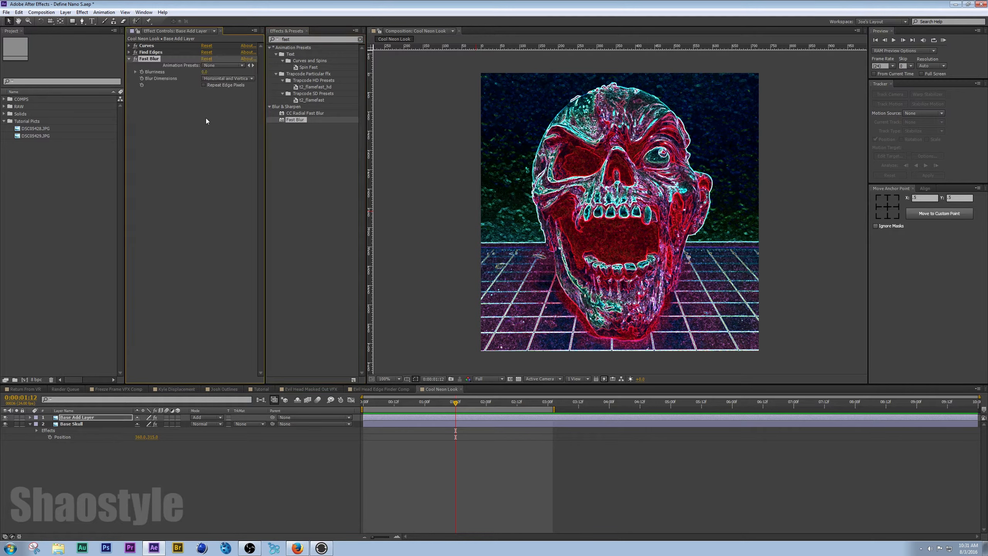
{"action": "left_click", "coordinate": [204, 86]}
Step: Increase the Fast Blur's Blurriness on Base Add Layer to spread the edges into a soft glow
{"action": "left_click", "coordinate": [205, 73]}
{"action": "type", "text": "7"}
{"action": "key", "text": "Return"}
{"action": "left_click_drag", "start_coordinate": [209, 71], "coordinate": [216, 72]}
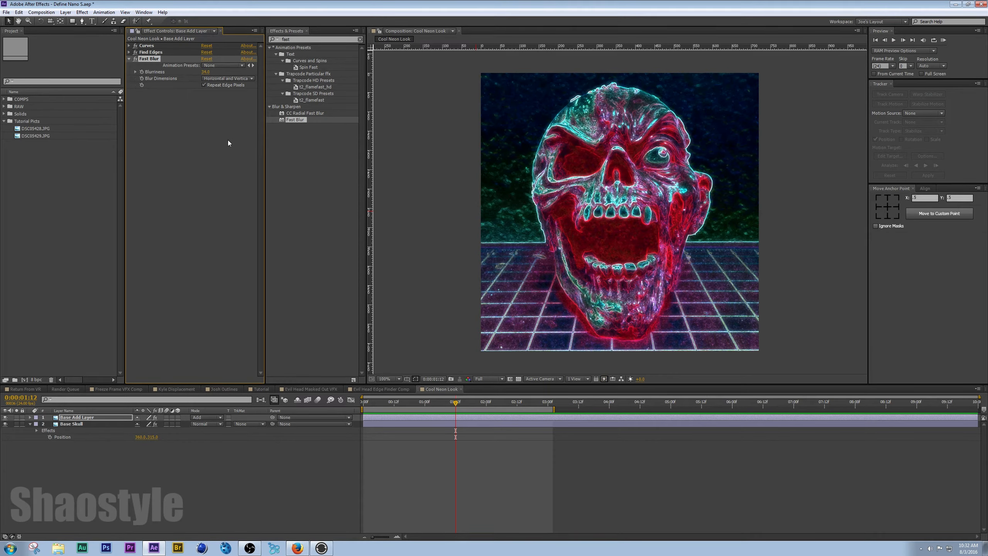
{"action": "left_click_drag", "start_coordinate": [155, 59], "coordinate": [153, 102]}
{"action": "left_click_drag", "start_coordinate": [205, 74], "coordinate": [224, 70]}
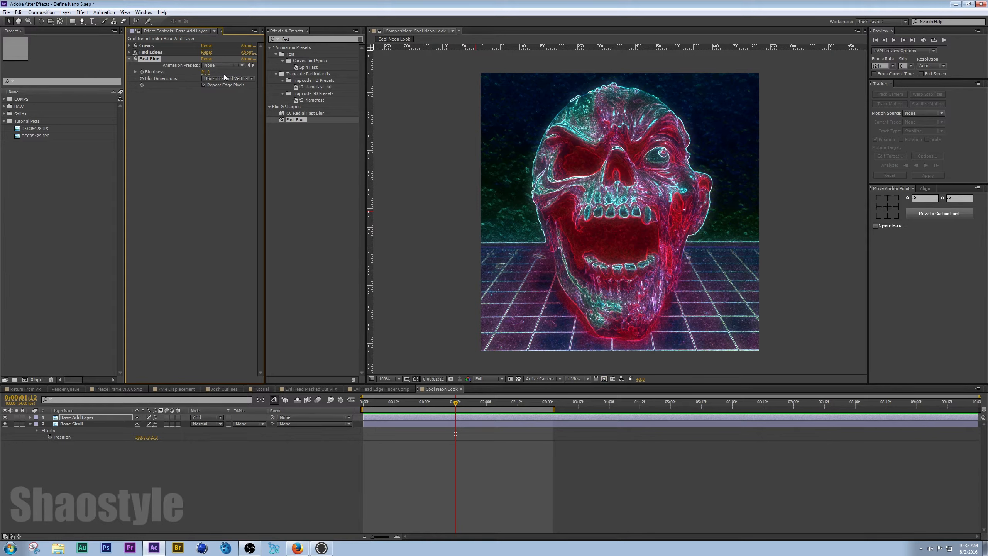
Step: Add a second Curves effect to Base Add Layer and raise its RGB curve in the midtones
{"action": "left_click", "coordinate": [315, 39]}
{"action": "type", "text": "cu"}
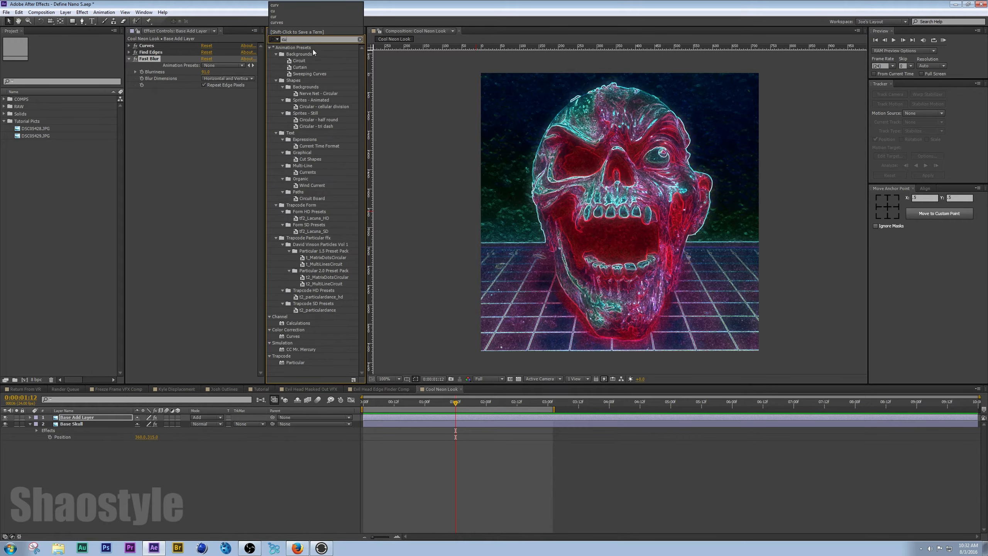
{"action": "type", "text": "r"}
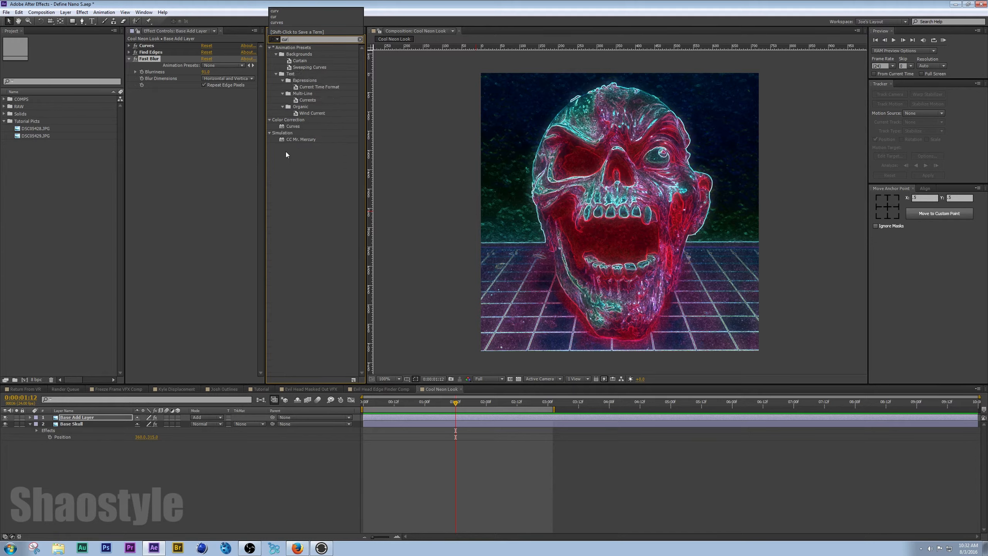
{"action": "double_click", "coordinate": [293, 126]}
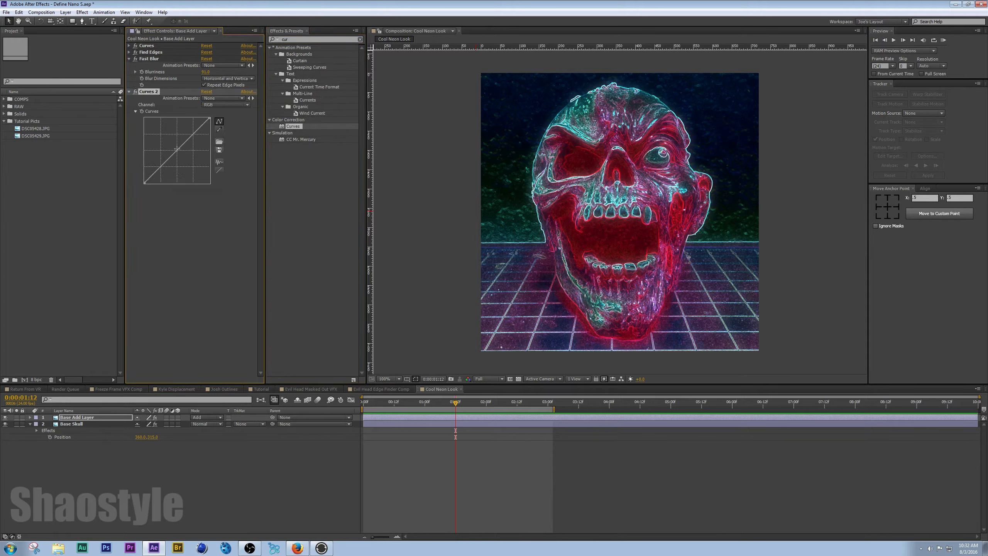
{"action": "left_click_drag", "start_coordinate": [182, 161], "coordinate": [175, 137]}
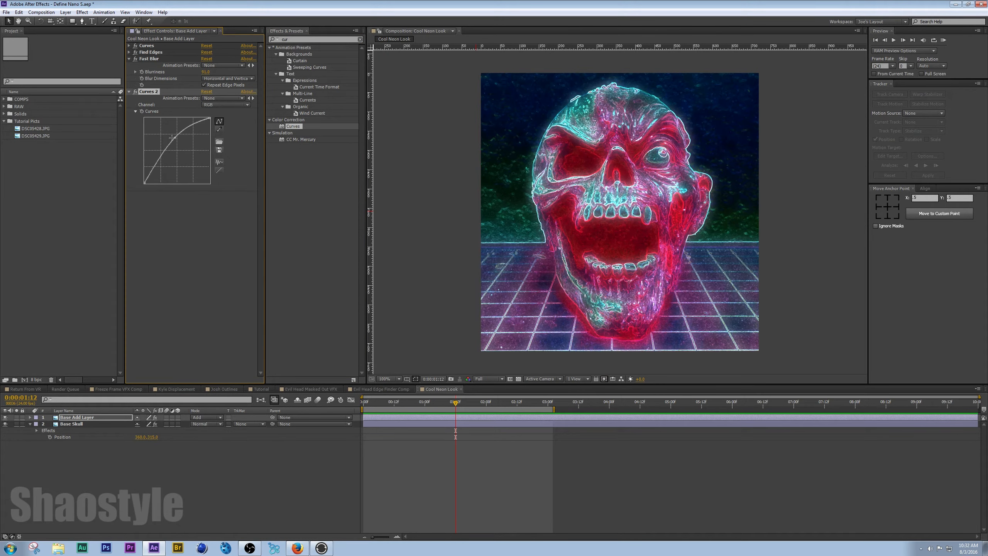
Step: Raise the Curves 2 RGB curve more steeply, compare effect orders, and place Curves 2 between Find Edges and Fast Blur
{"action": "left_click_drag", "start_coordinate": [150, 95], "coordinate": [155, 45]}
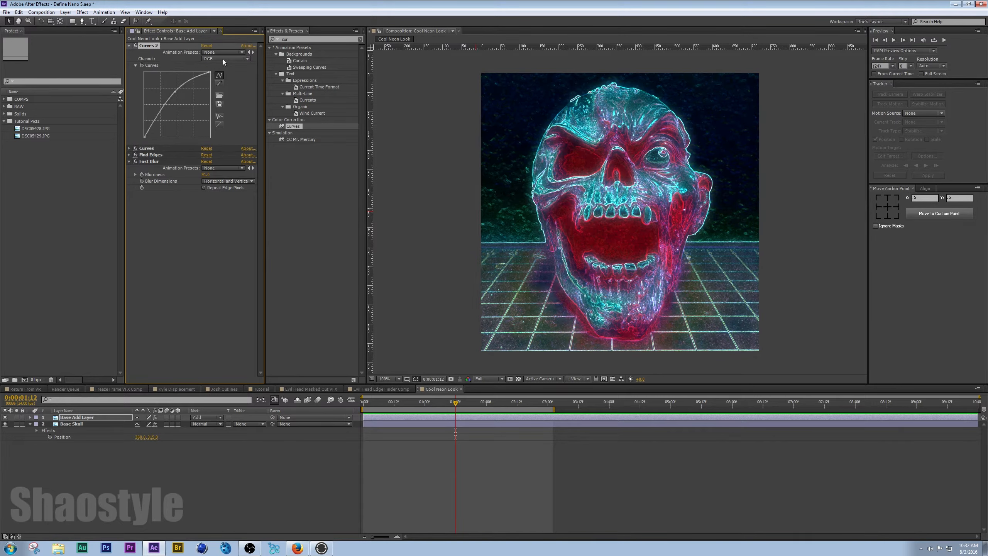
{"action": "left_click_drag", "start_coordinate": [176, 90], "coordinate": [166, 86]}
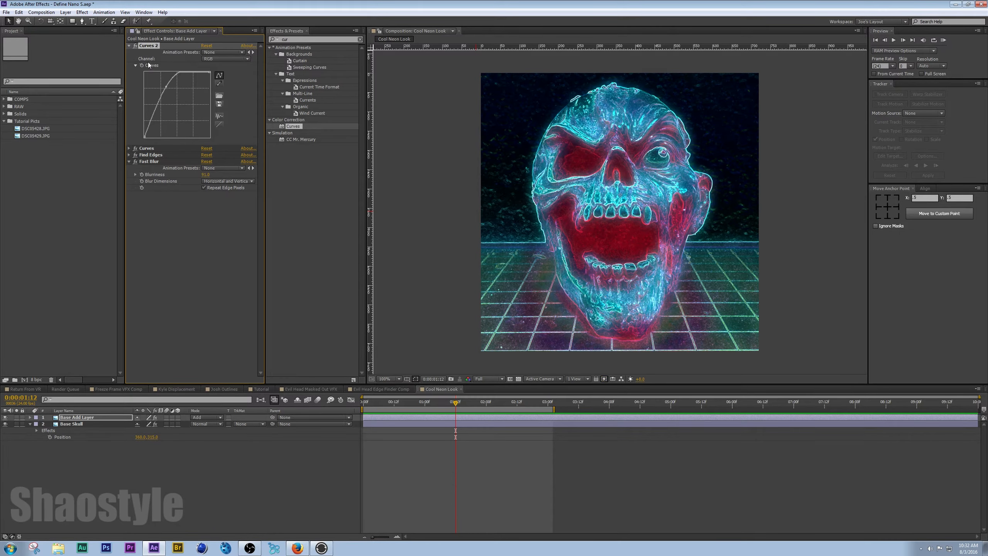
{"action": "left_click", "coordinate": [134, 45]}
{"action": "left_click", "coordinate": [135, 45]}
{"action": "left_click_drag", "start_coordinate": [152, 44], "coordinate": [163, 150]}
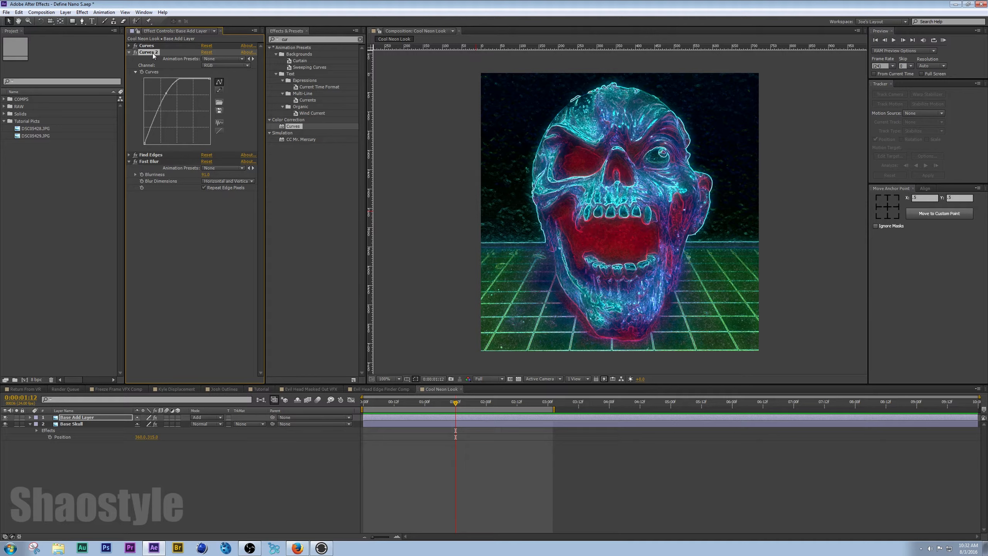
{"action": "left_click_drag", "start_coordinate": [163, 148], "coordinate": [163, 157]}
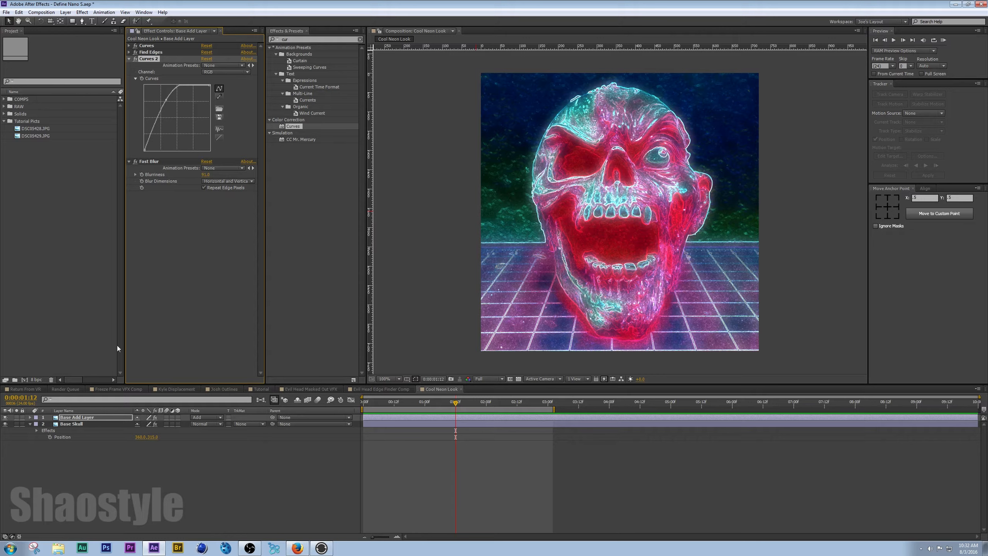
Step: Lower the opacity of Base Add Layer slightly and save the project
{"action": "left_click", "coordinate": [97, 419]}
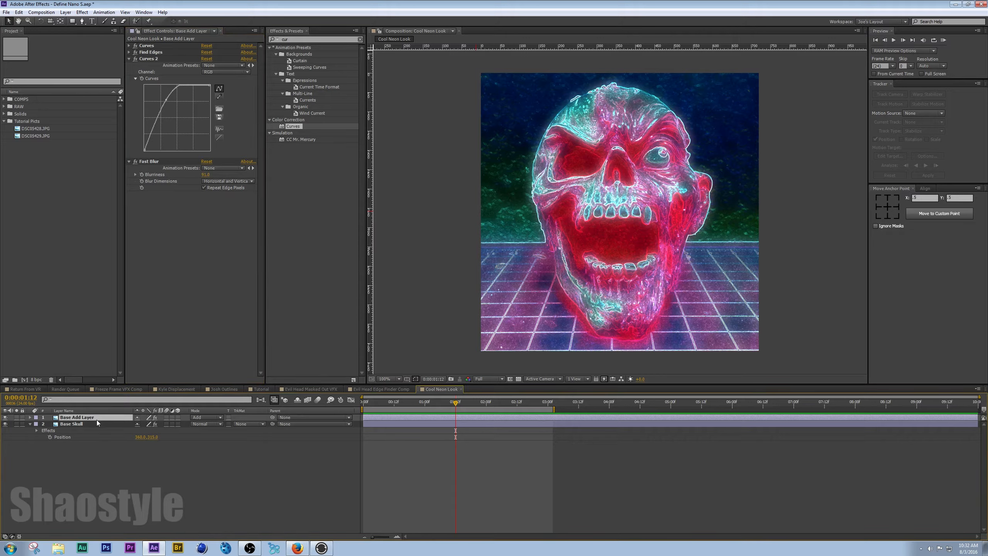
{"action": "key", "text": "t"}
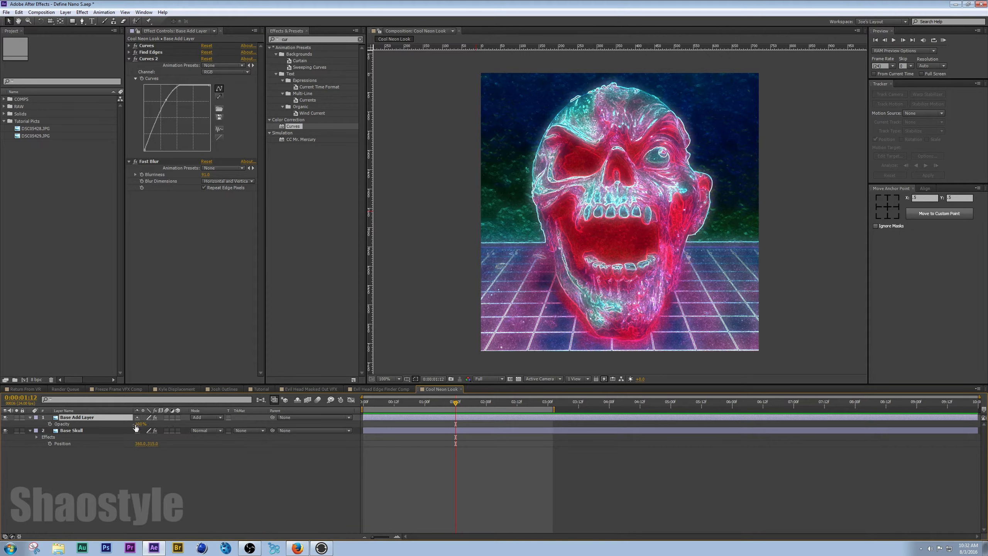
{"action": "left_click_drag", "start_coordinate": [139, 424], "coordinate": [136, 424]}
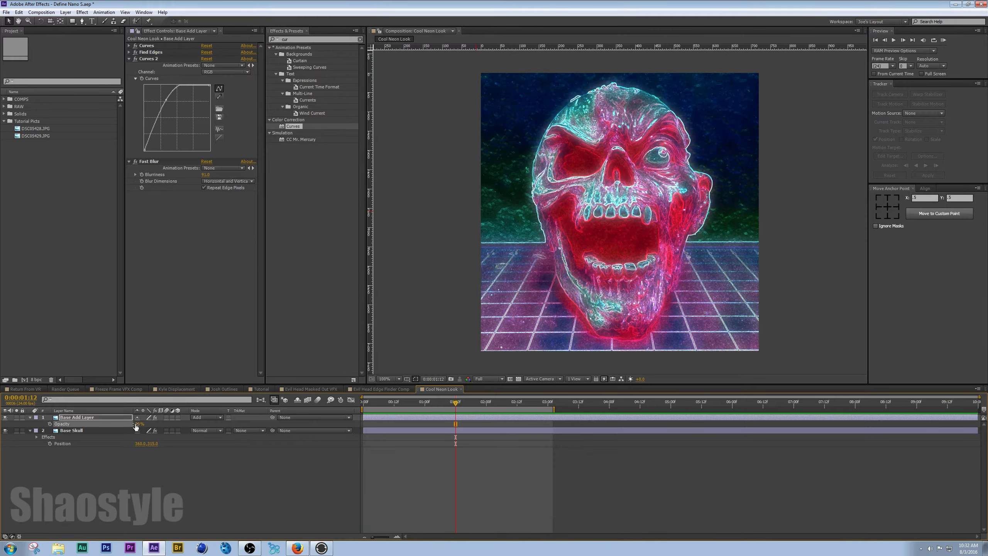
{"action": "left_click", "coordinate": [160, 503]}
{"action": "key", "text": "ctrl+s"}
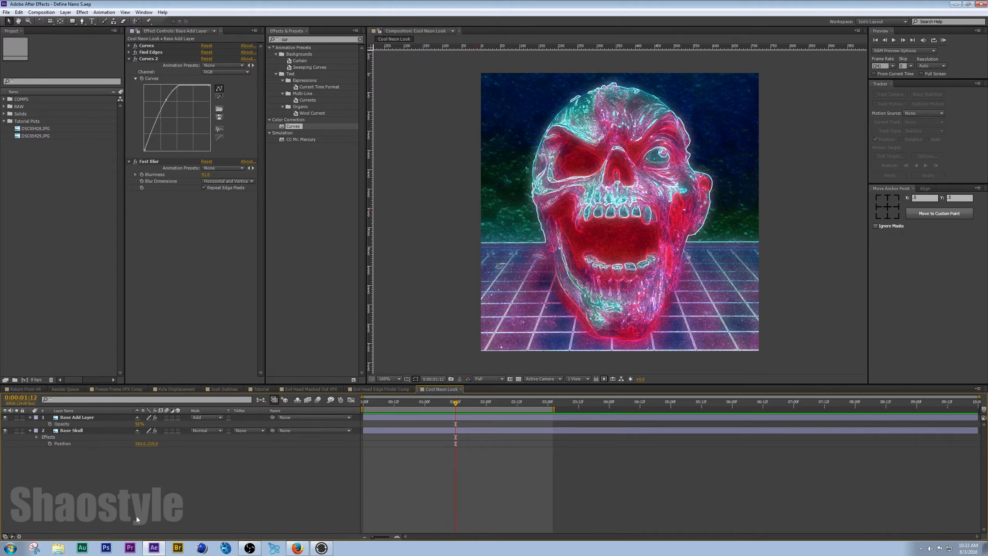
Step: Create a new adjustment layer above Base Add Layer and rename it Glow
{"action": "right_click", "coordinate": [146, 487]}
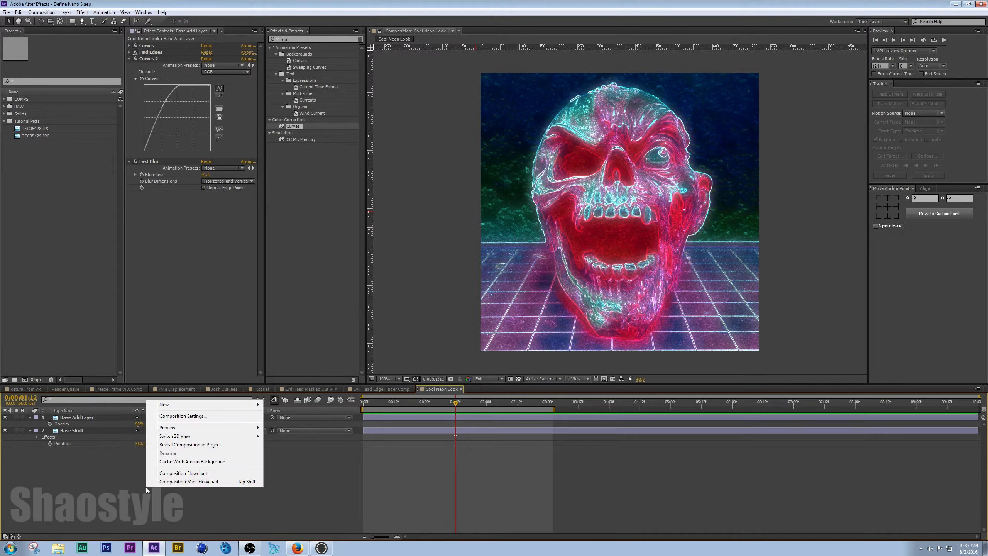
{"action": "right_click", "coordinate": [208, 485]}
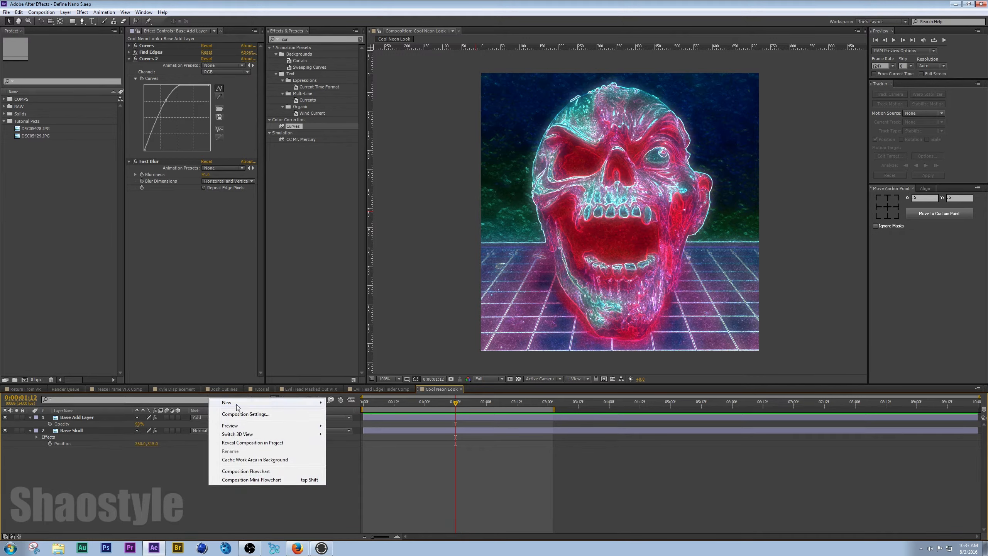
{"action": "mouse_move", "coordinate": [249, 403]}
{"action": "left_click", "coordinate": [375, 463]}
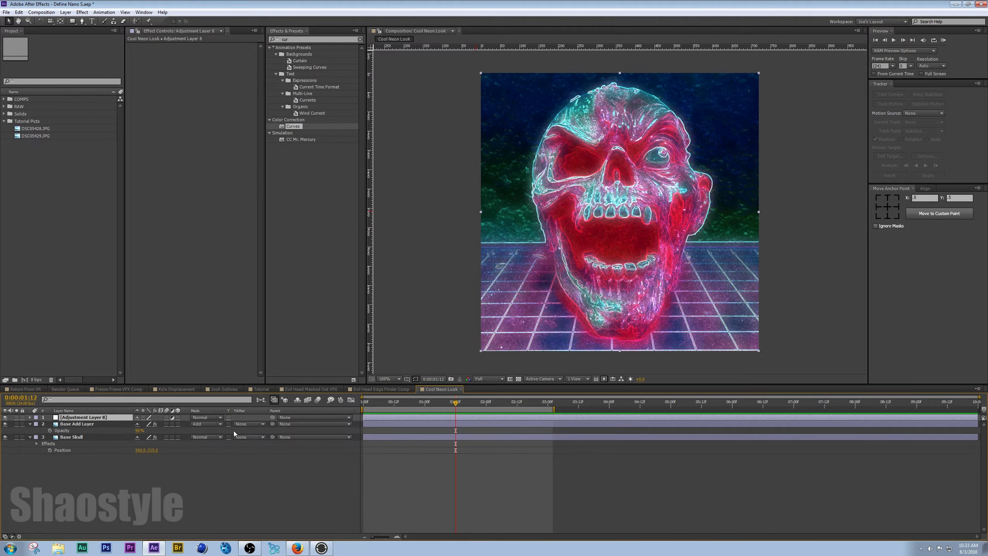
{"action": "right_click", "coordinate": [115, 421]}
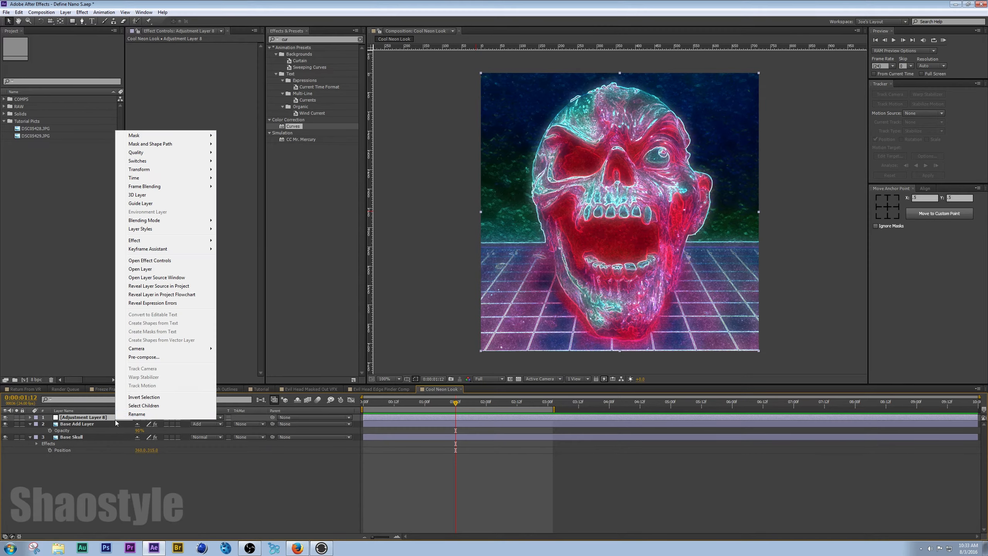
{"action": "left_click", "coordinate": [137, 419]}
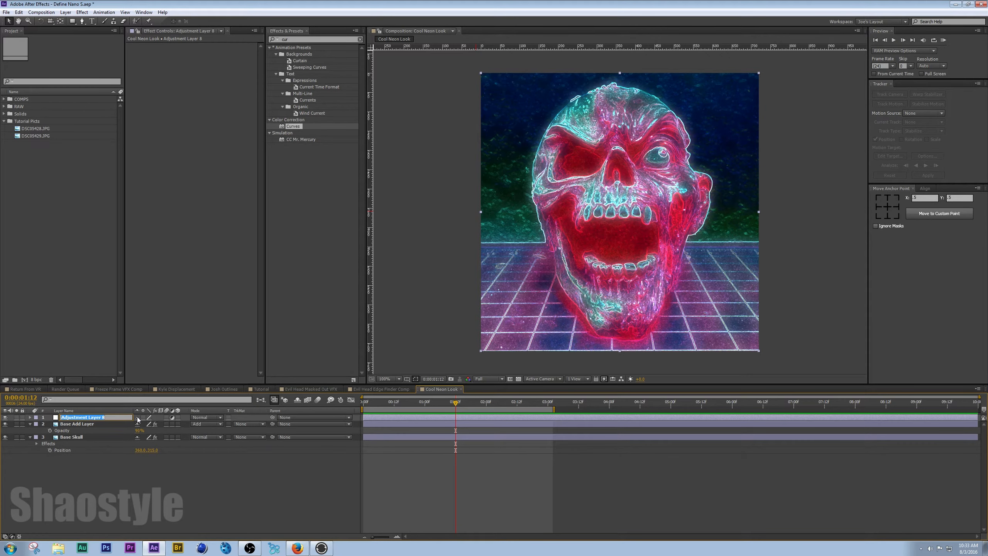
{"action": "type", "text": "Glow"}
{"action": "key", "text": "Return"}
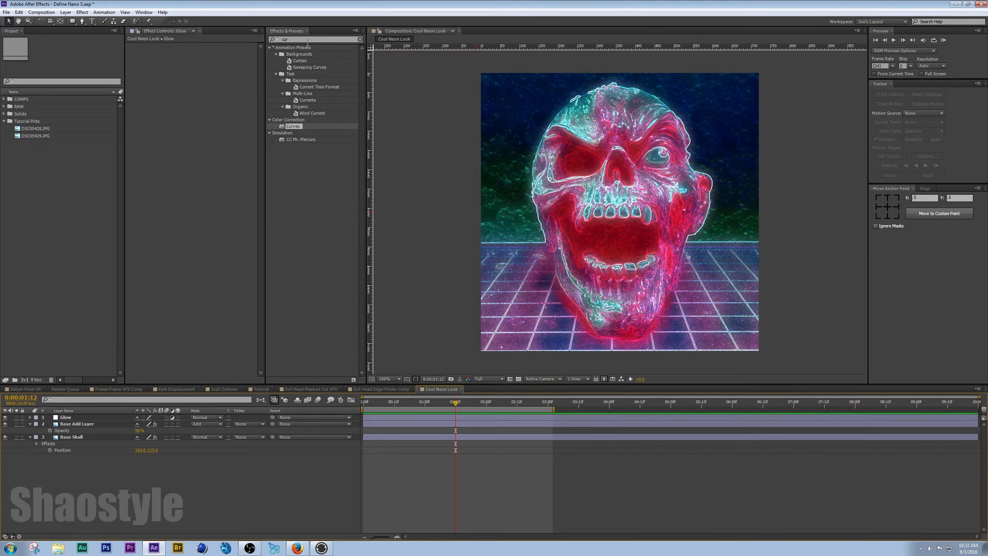
Step: Apply the Stylize Glow effect to the Glow layer, raising its Glow Threshold and Glow Radius and adjusting the intensity
{"action": "left_click", "coordinate": [310, 39]}
{"action": "type", "text": "glow"}
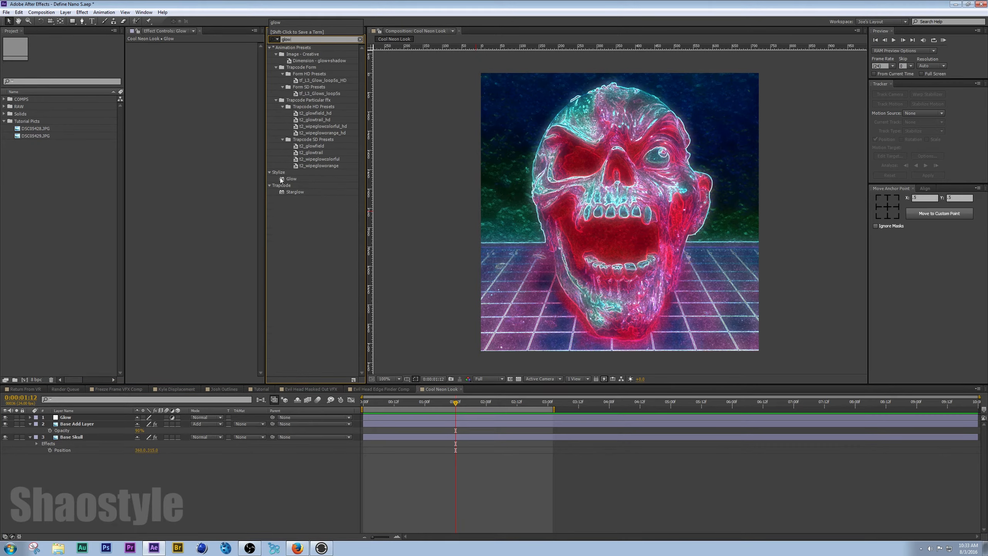
{"action": "left_click_drag", "start_coordinate": [282, 179], "coordinate": [228, 163]}
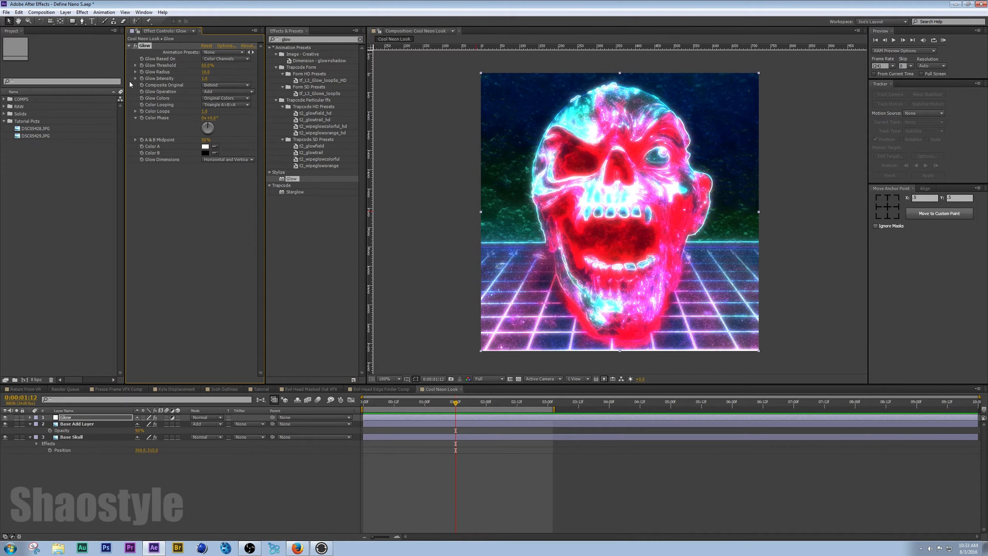
{"action": "mouse_move", "coordinate": [206, 66]}
{"action": "left_mouse_down"}
{"action": "mouse_move", "coordinate": [228, 63]}
{"action": "mouse_move", "coordinate": [210, 76]}
{"action": "left_mouse_up"}
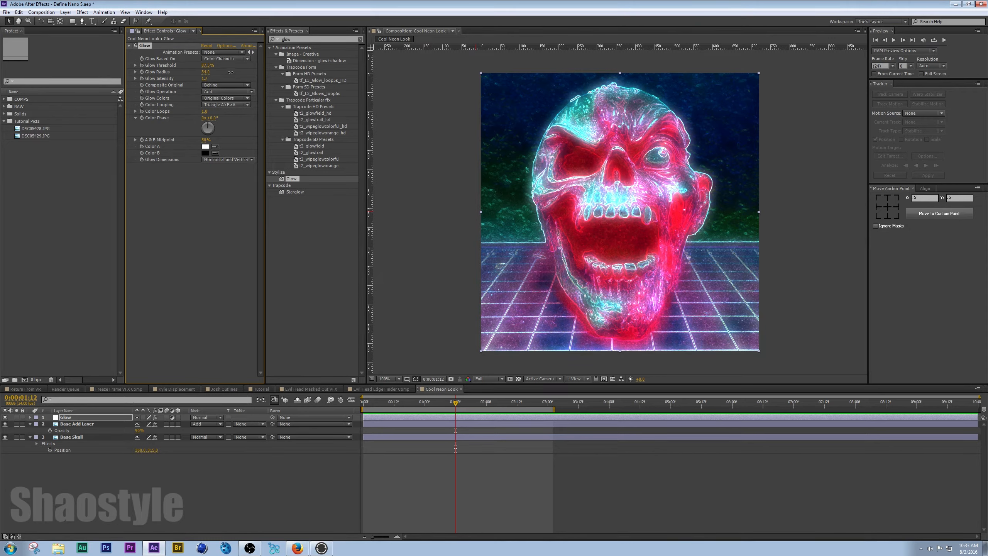
{"action": "left_click_drag", "start_coordinate": [230, 72], "coordinate": [196, 67]}
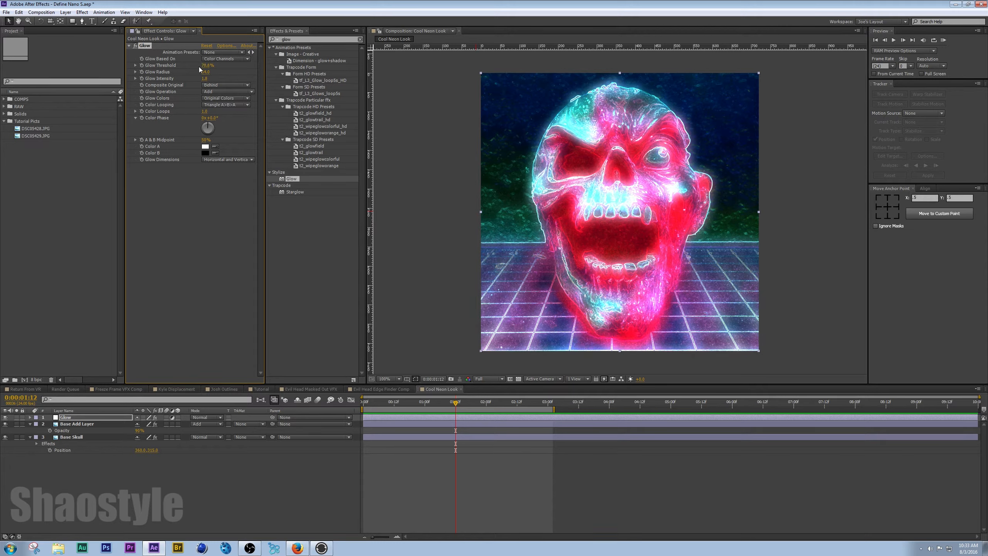
Step: Try the Lighten blending mode on the Glow layer, switch it to Add, and fine-tune the Glow Threshold
{"action": "left_click", "coordinate": [210, 417]}
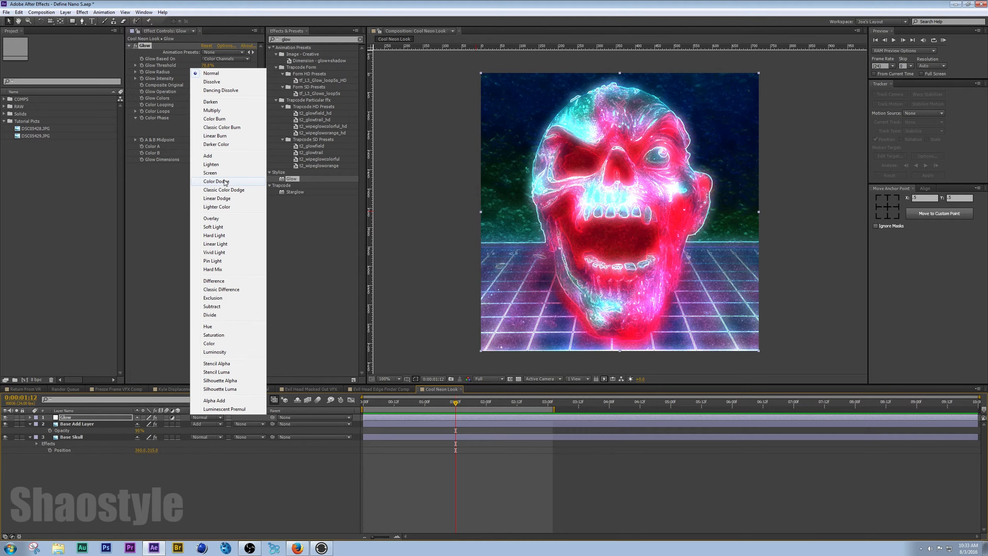
{"action": "left_click", "coordinate": [224, 165]}
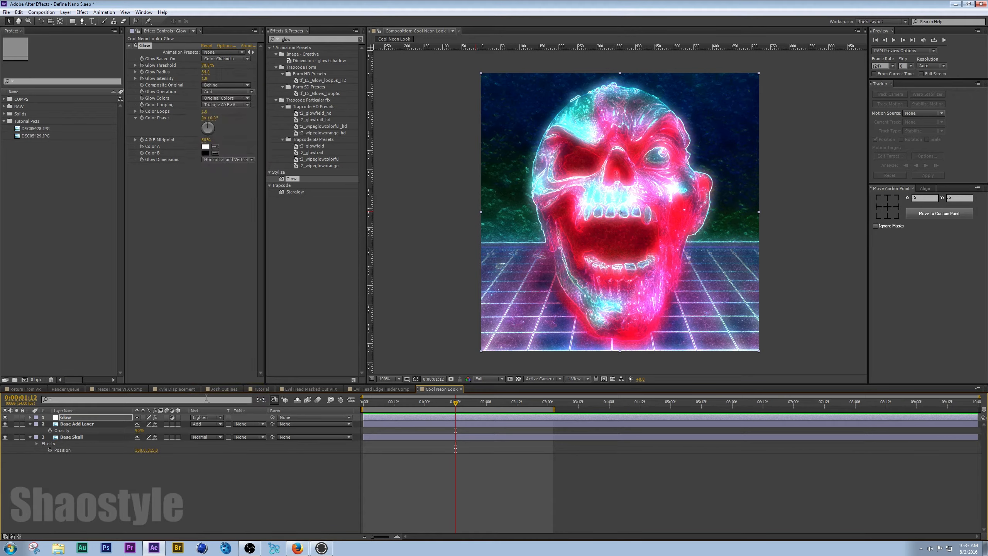
{"action": "left_click", "coordinate": [209, 418]}
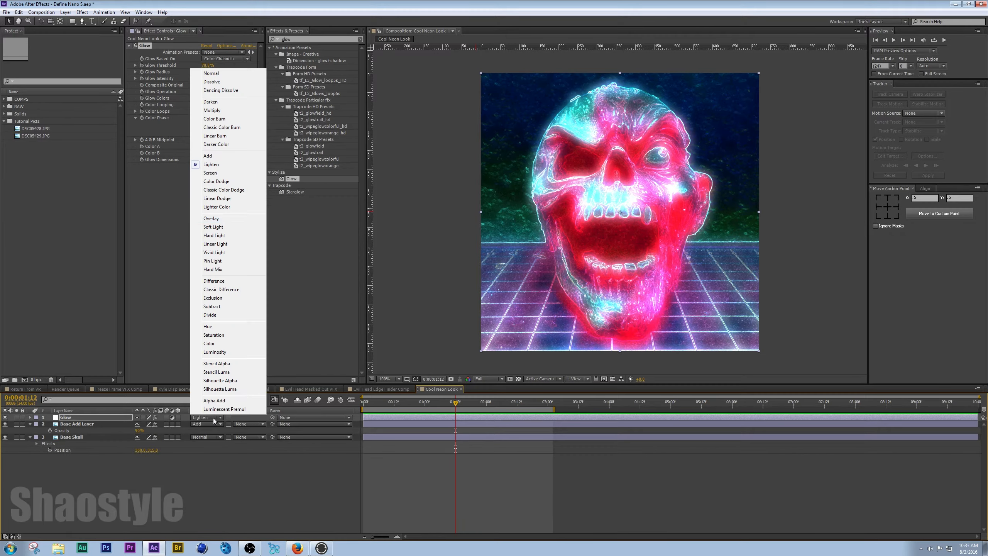
{"action": "left_click", "coordinate": [224, 156]}
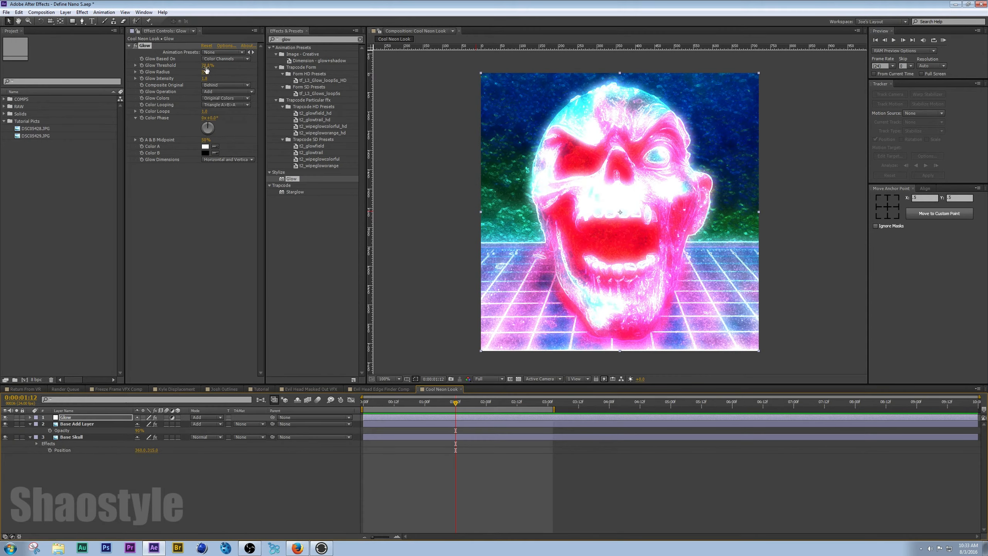
{"action": "left_click_drag", "start_coordinate": [206, 67], "coordinate": [209, 66]}
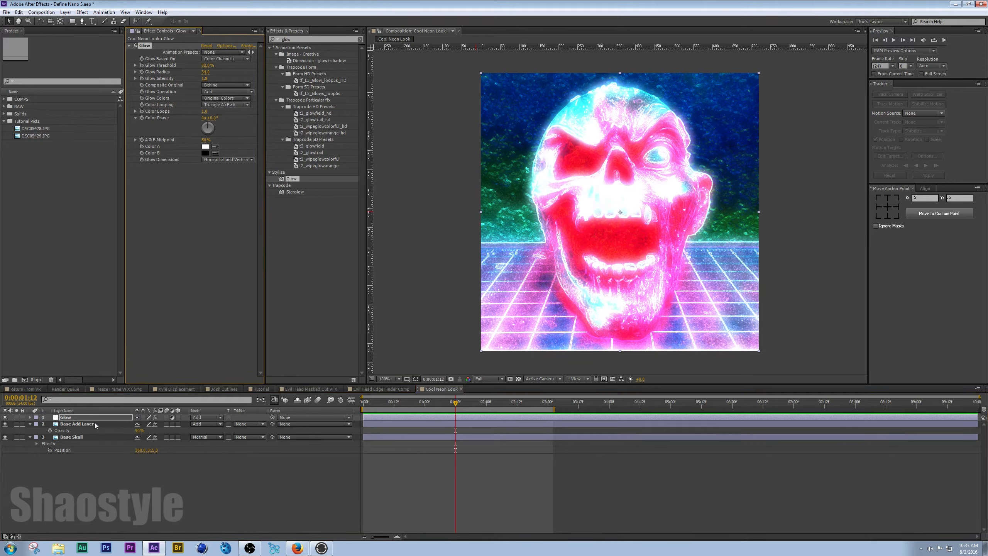
Step: Lower the Glow layer's opacity and raise its Glow Threshold, Radius and Intensity to balance the brightness
{"action": "key", "text": "t"}
{"action": "left_click_drag", "start_coordinate": [135, 424], "coordinate": [121, 424]}
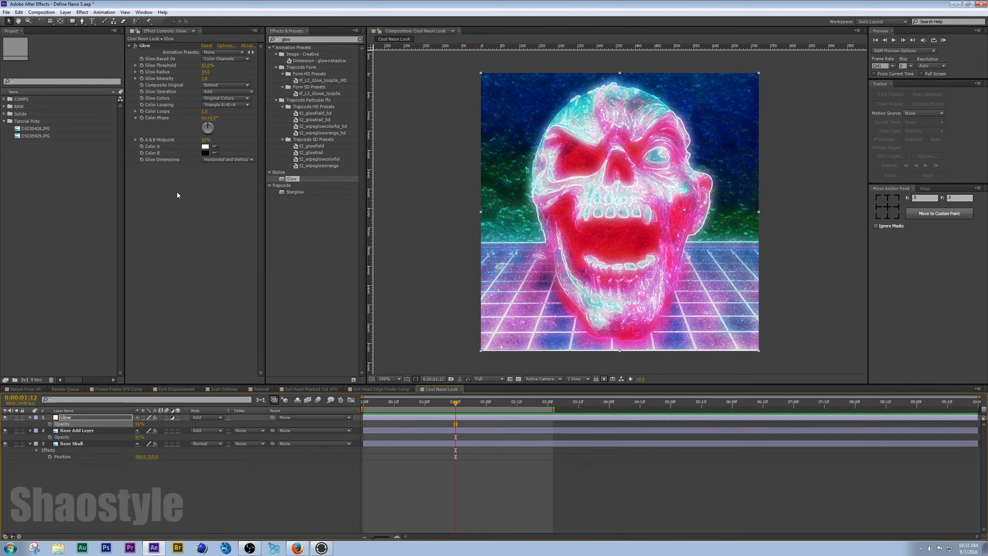
{"action": "mouse_move", "coordinate": [205, 65]}
{"action": "left_mouse_down"}
{"action": "mouse_move", "coordinate": [195, 64]}
{"action": "mouse_move", "coordinate": [226, 65]}
{"action": "mouse_move", "coordinate": [196, 76]}
{"action": "mouse_move", "coordinate": [212, 74]}
{"action": "left_mouse_up"}
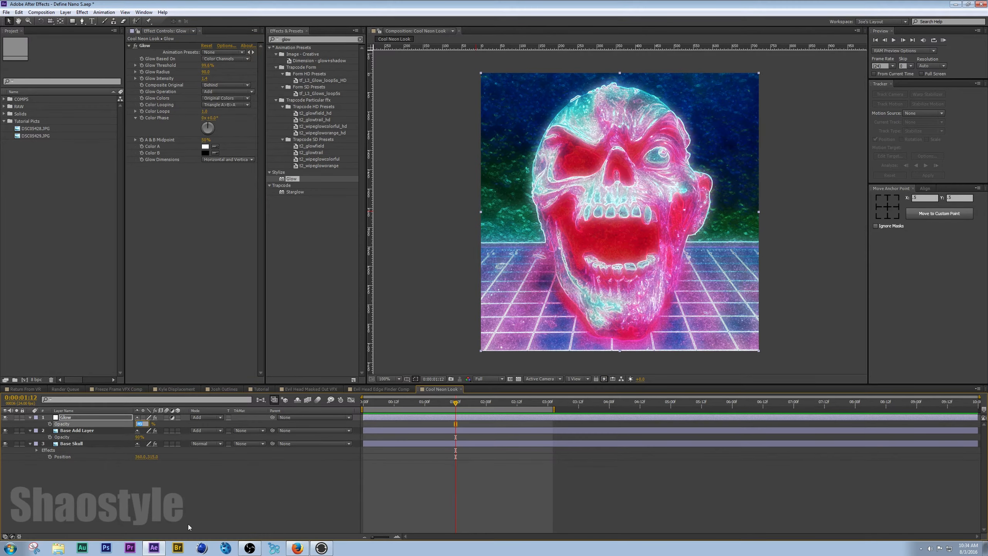
{"action": "key", "text": "Return"}
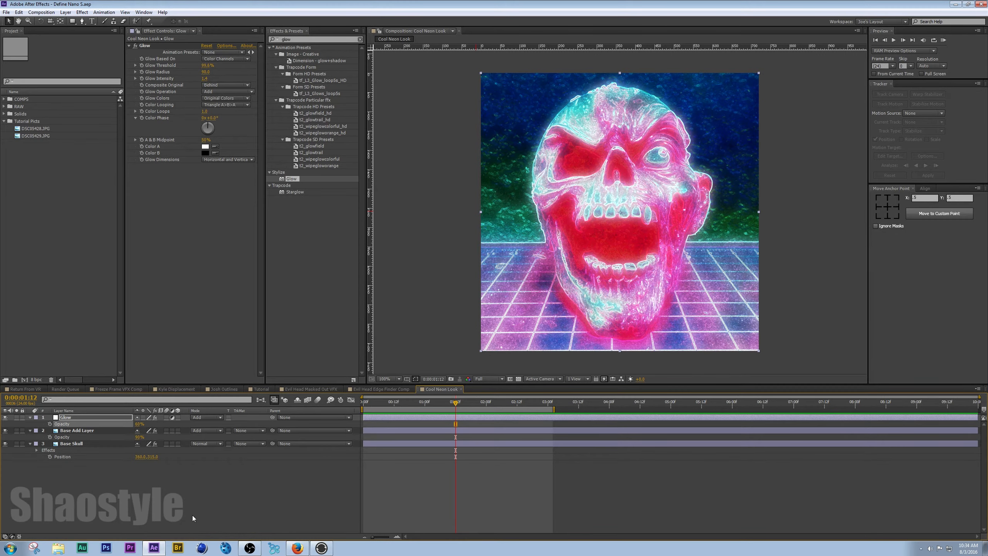
Step: Create another adjustment layer above the Glow layer and rename it cc
{"action": "right_click", "coordinate": [173, 513]}
{"action": "mouse_move", "coordinate": [218, 429]}
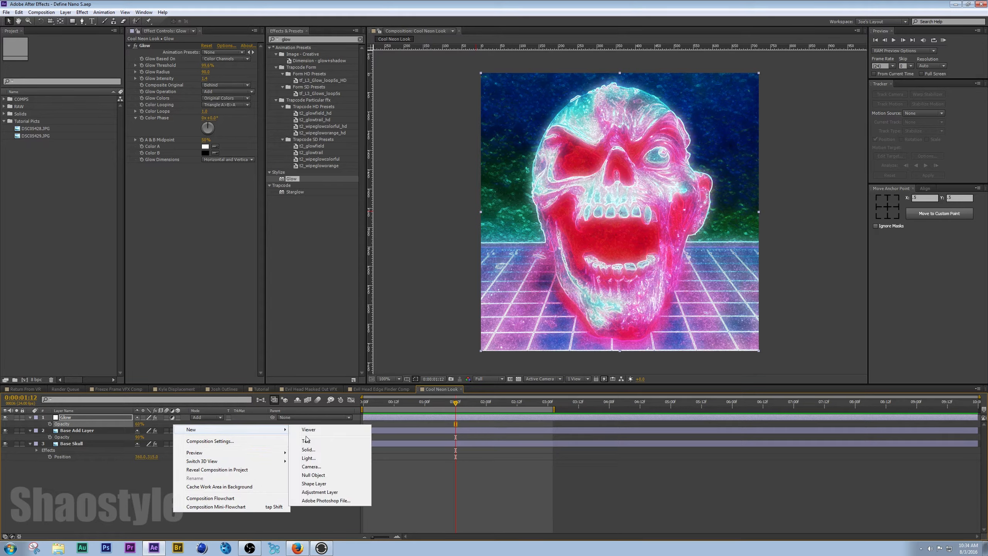
{"action": "left_click", "coordinate": [330, 492]}
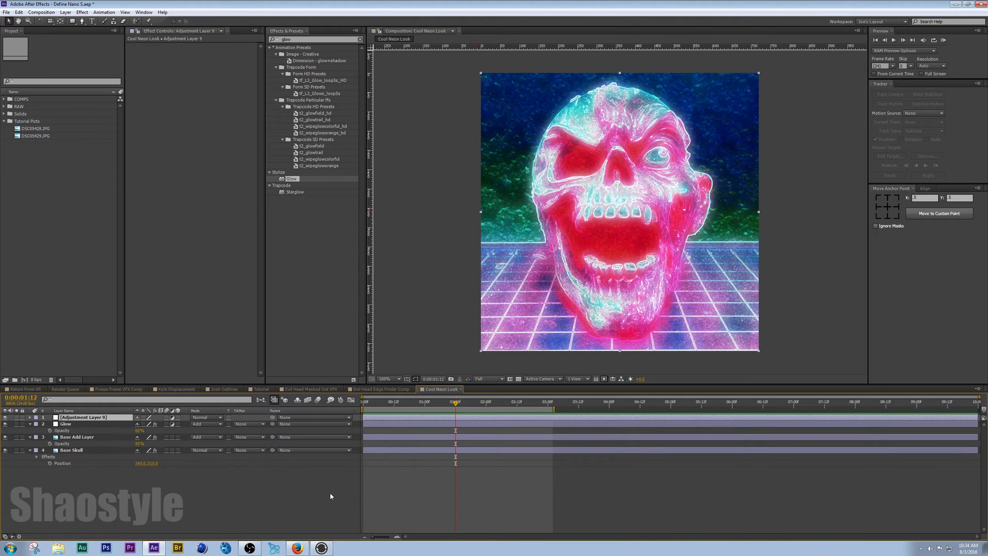
{"action": "right_click", "coordinate": [82, 418]}
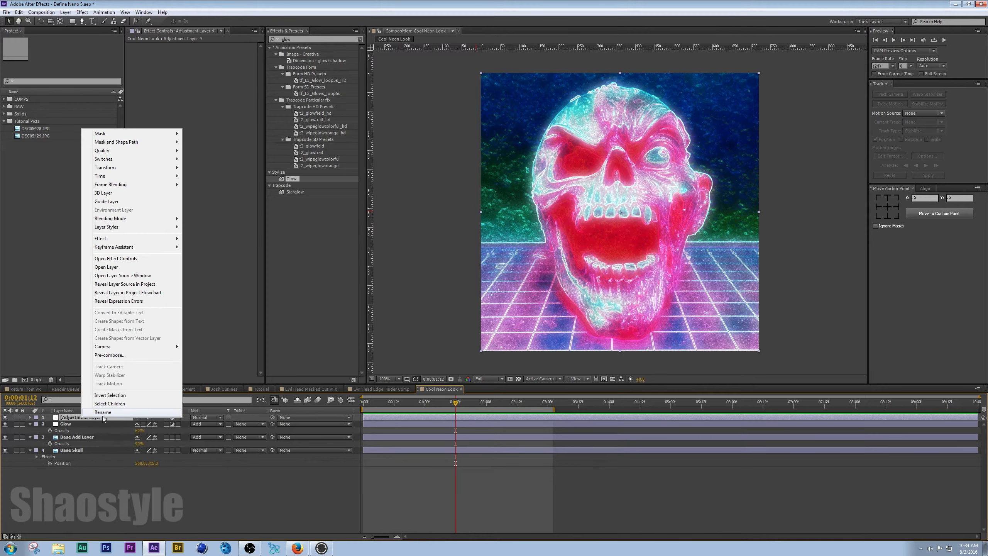
{"action": "left_click", "coordinate": [104, 413]}
{"action": "type", "text": "cc"}
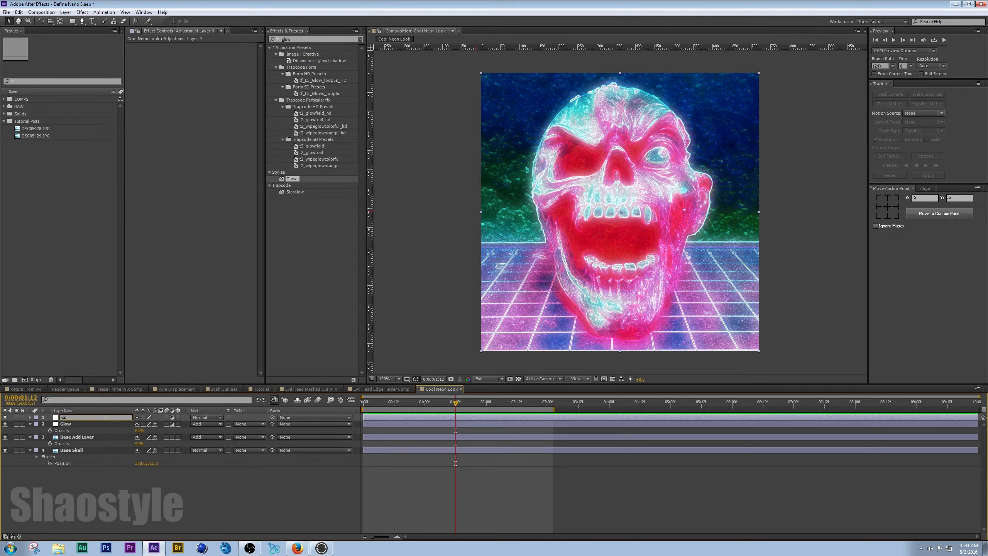
{"action": "key", "text": "Return"}
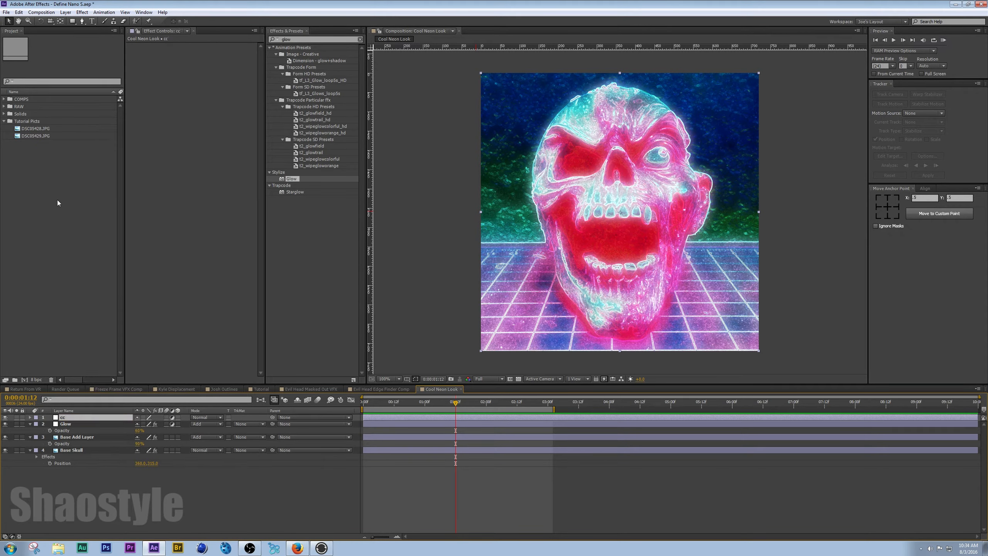
Step: Apply the Color Correction Vibrance effect to the cc layer, set Vibrance to 100, adjust Saturation slightly, and save the project
{"action": "left_click", "coordinate": [328, 303]}
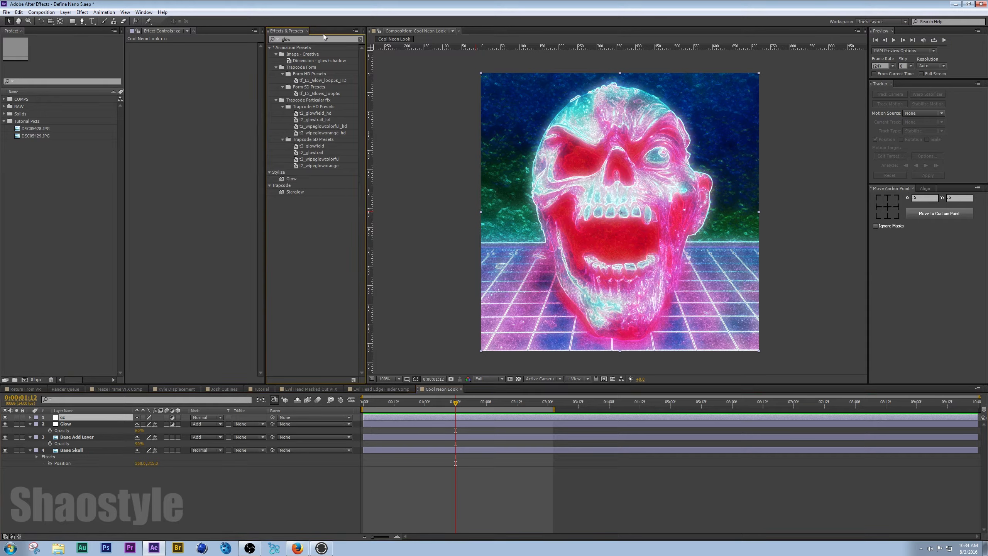
{"action": "left_click", "coordinate": [310, 40]}
{"action": "key", "text": "BackSpace"}
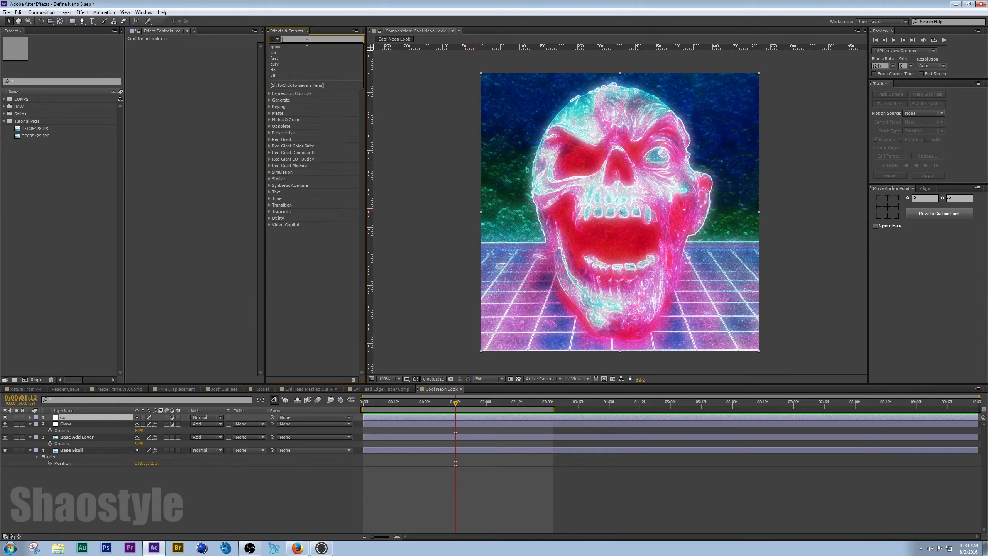
{"action": "left_click", "coordinate": [303, 309]}
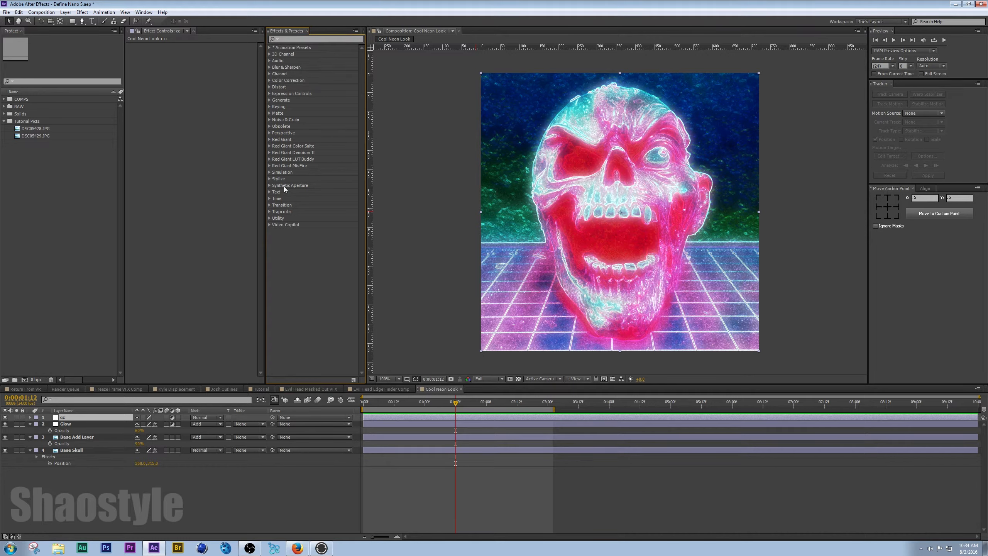
{"action": "left_click", "coordinate": [300, 39]}
{"action": "type", "text": "vibr"}
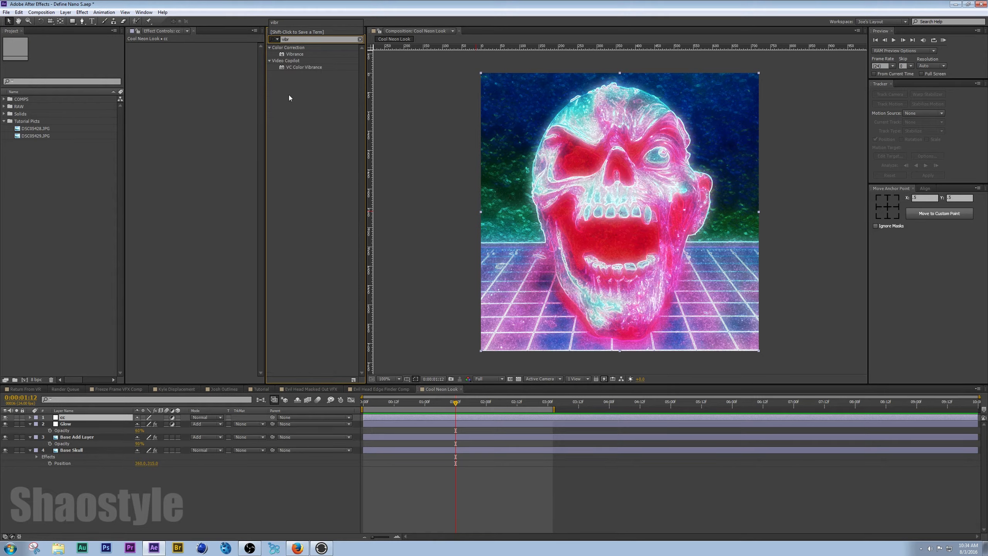
{"action": "left_click", "coordinate": [287, 55]}
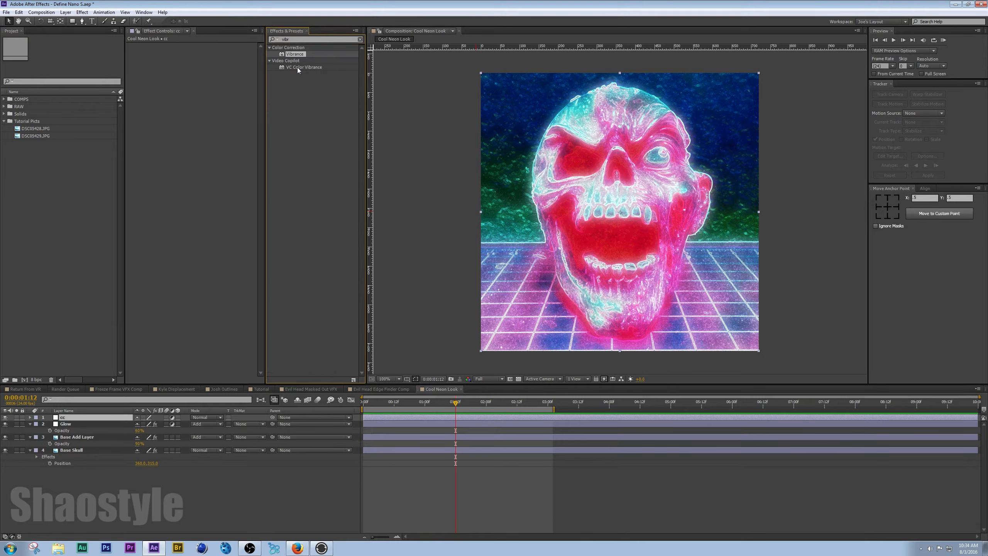
{"action": "mouse_move", "coordinate": [283, 54]}
{"action": "left_mouse_down"}
{"action": "mouse_move", "coordinate": [212, 91]}
{"action": "mouse_move", "coordinate": [246, 56]}
{"action": "mouse_move", "coordinate": [268, 54]}
{"action": "left_mouse_up"}
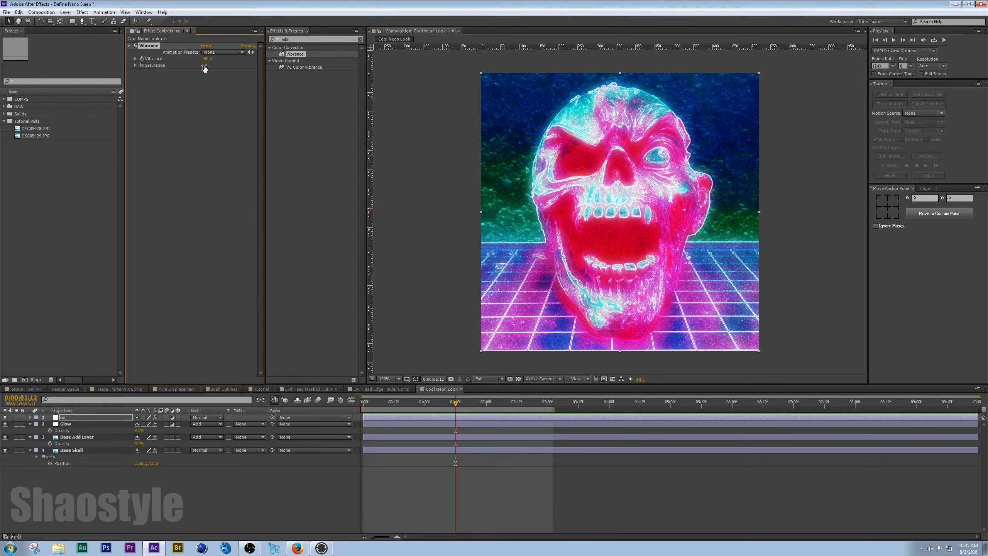
{"action": "mouse_move", "coordinate": [206, 65]}
{"action": "left_mouse_down"}
{"action": "mouse_move", "coordinate": [194, 68]}
{"action": "mouse_move", "coordinate": [203, 66]}
{"action": "left_mouse_up"}
{"action": "key", "text": "ctrl+s"}
Step: Apply VC Color Vibrance to the cc layer and change its color to yellow
{"action": "left_click_drag", "start_coordinate": [282, 68], "coordinate": [193, 158]}
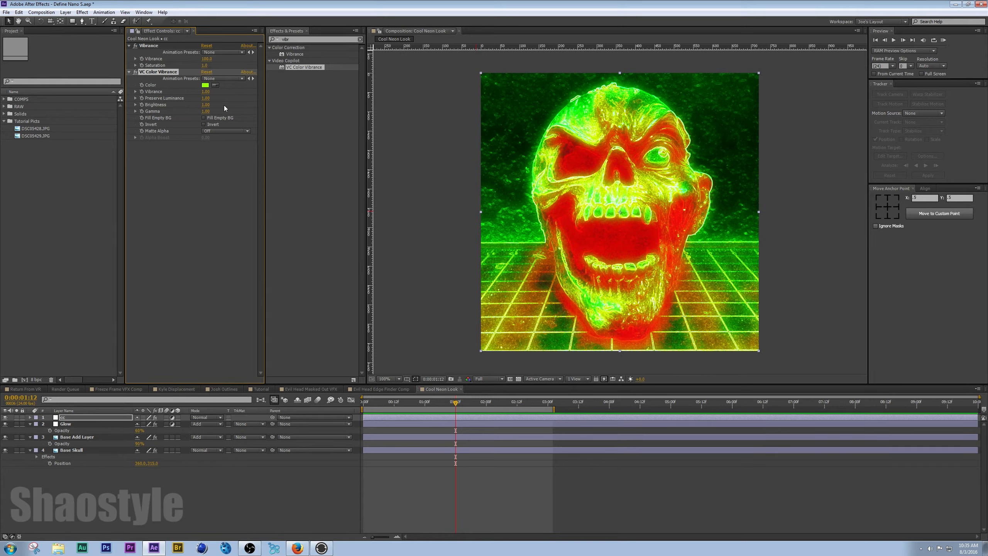
{"action": "left_click", "coordinate": [205, 85]}
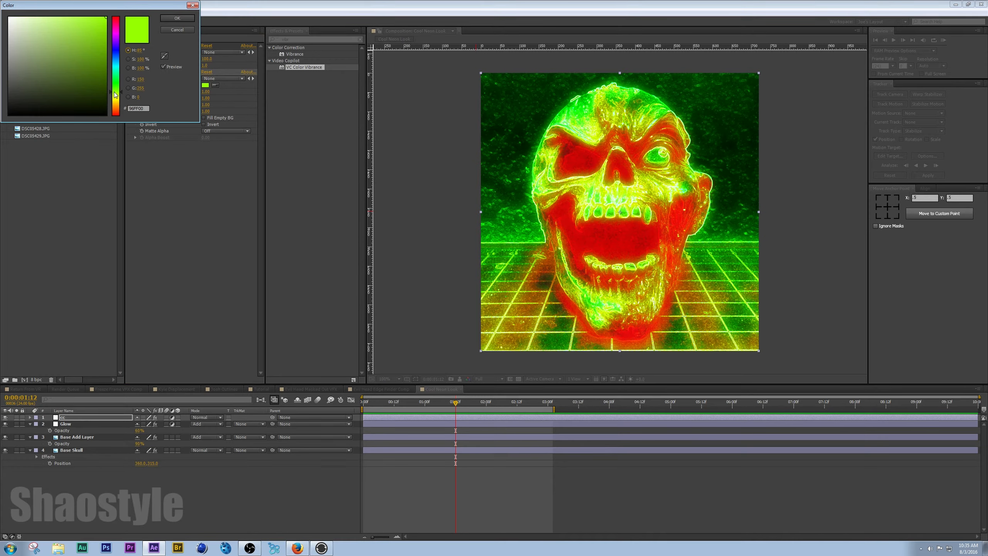
{"action": "left_click_drag", "start_coordinate": [115, 94], "coordinate": [118, 97]}
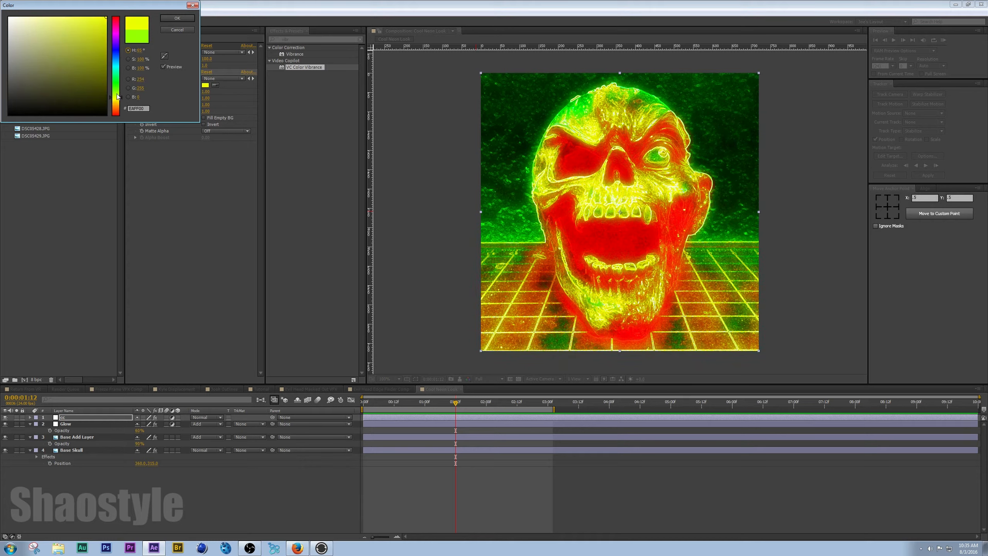
{"action": "left_click", "coordinate": [177, 18]}
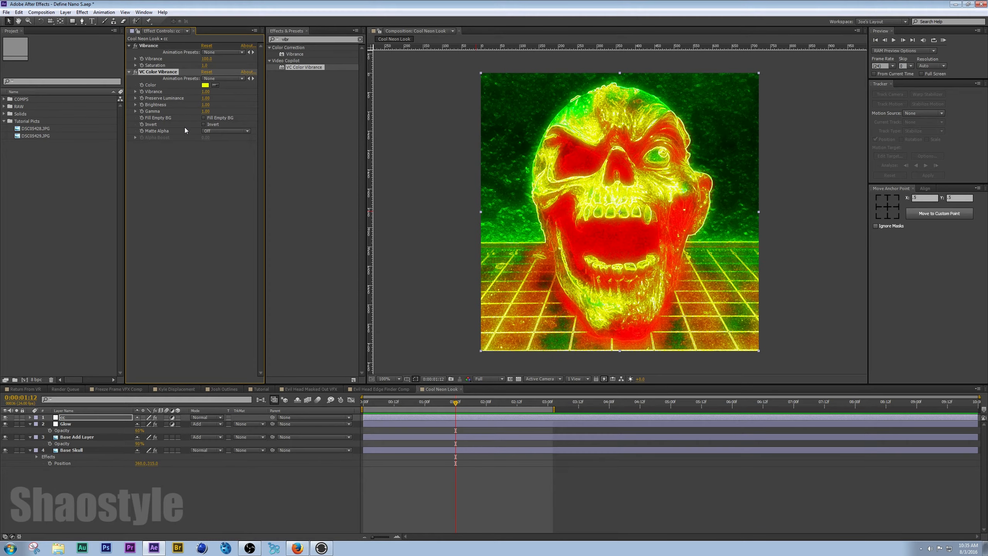
{"action": "left_click", "coordinate": [217, 236]}
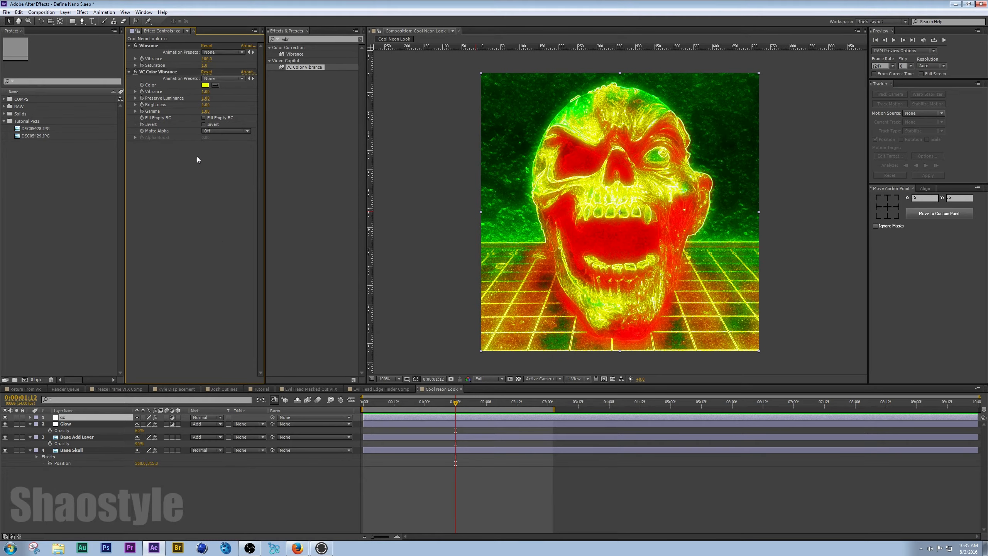
Step: Lower the cc layer's opacity to 41%
{"action": "left_click", "coordinate": [90, 417]}
{"action": "key", "text": "t"}
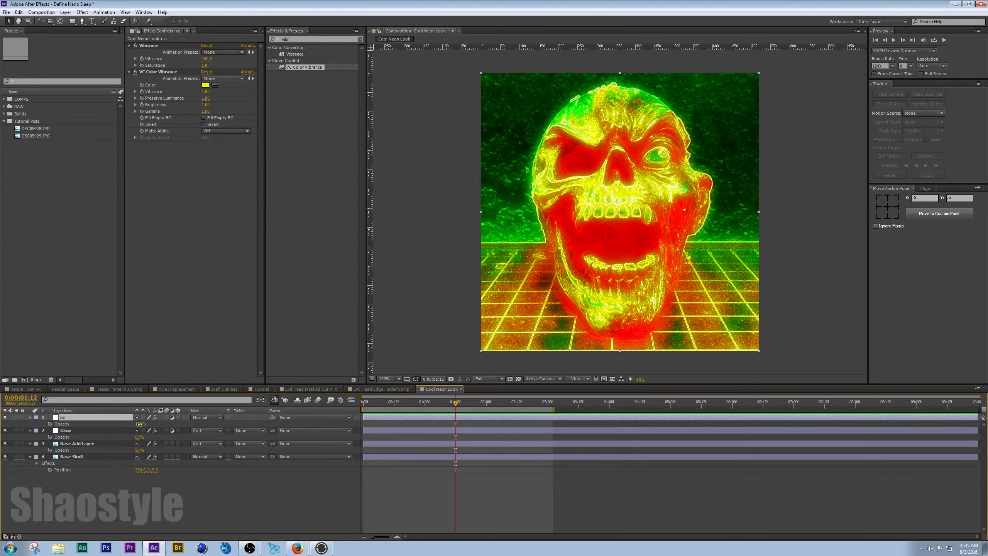
{"action": "left_click_drag", "start_coordinate": [139, 424], "coordinate": [128, 426]}
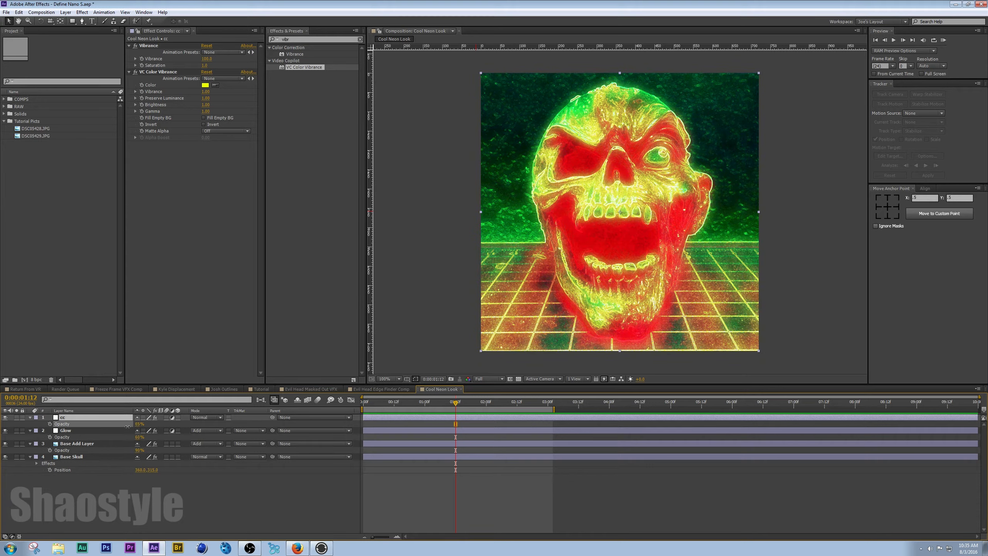
{"action": "left_click_drag", "start_coordinate": [121, 430], "coordinate": [120, 431]}
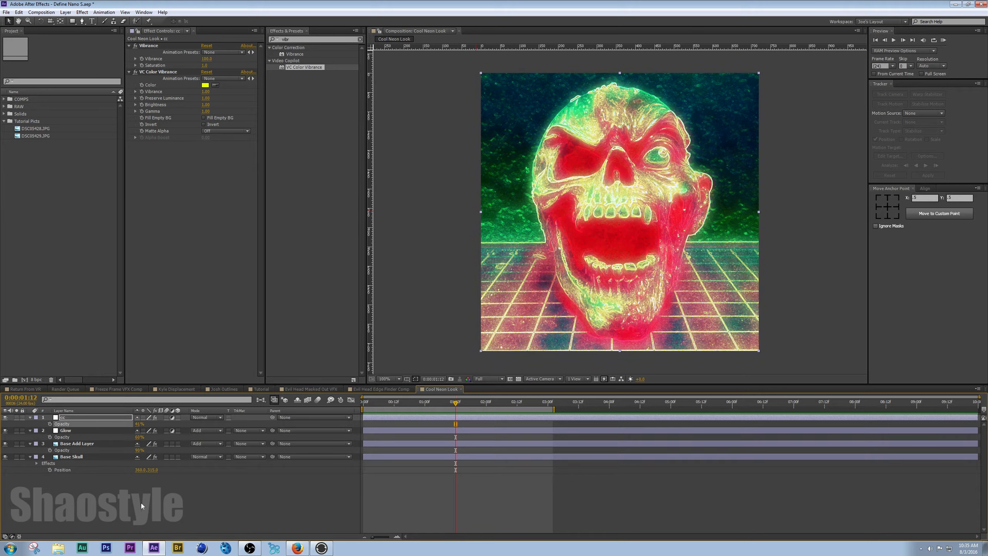
Step: Try Soft Light and Vivid Light on the cc layer, set its blend mode to Color Burn, reduce its opacity further, and save the project
{"action": "left_click", "coordinate": [214, 419]}
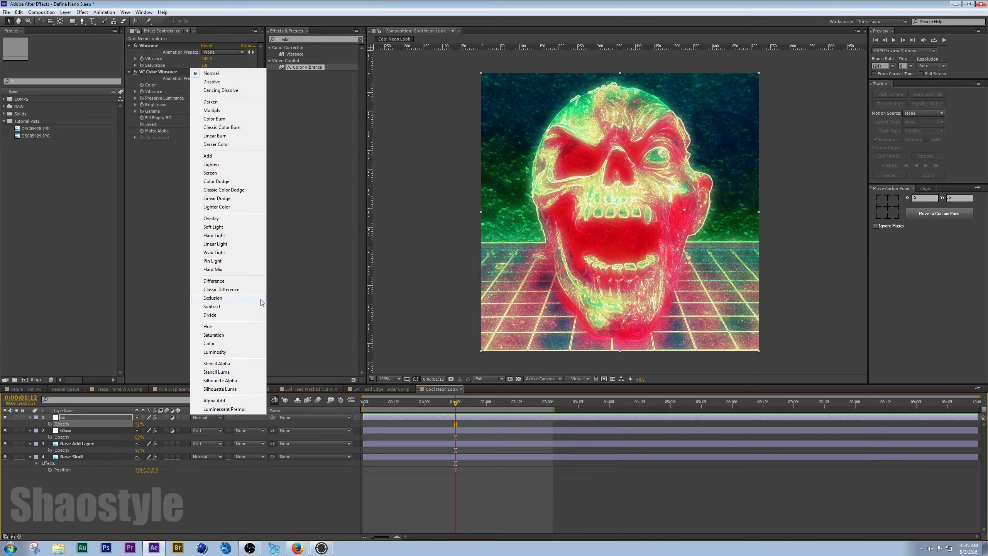
{"action": "left_click", "coordinate": [212, 224]}
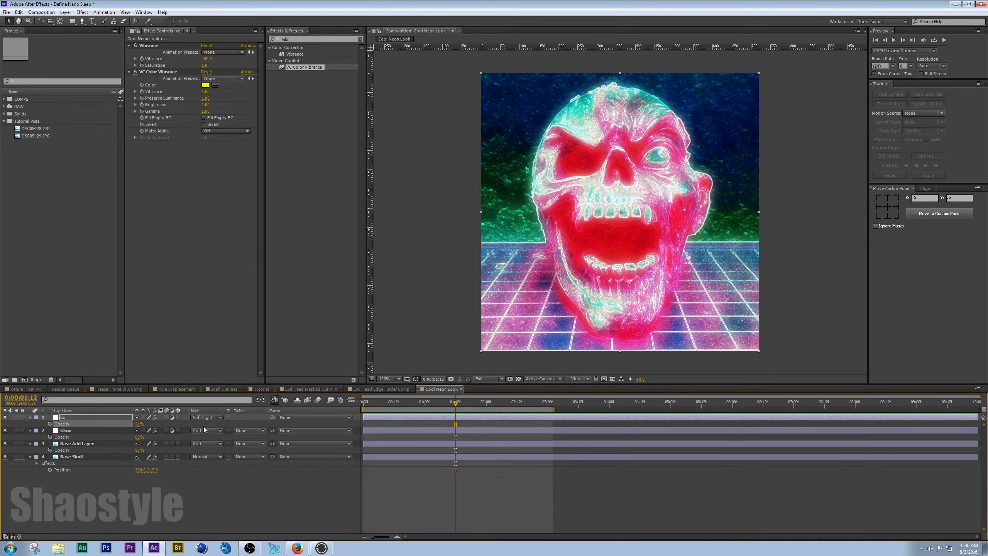
{"action": "left_click", "coordinate": [211, 417]}
{"action": "left_click", "coordinate": [214, 253]}
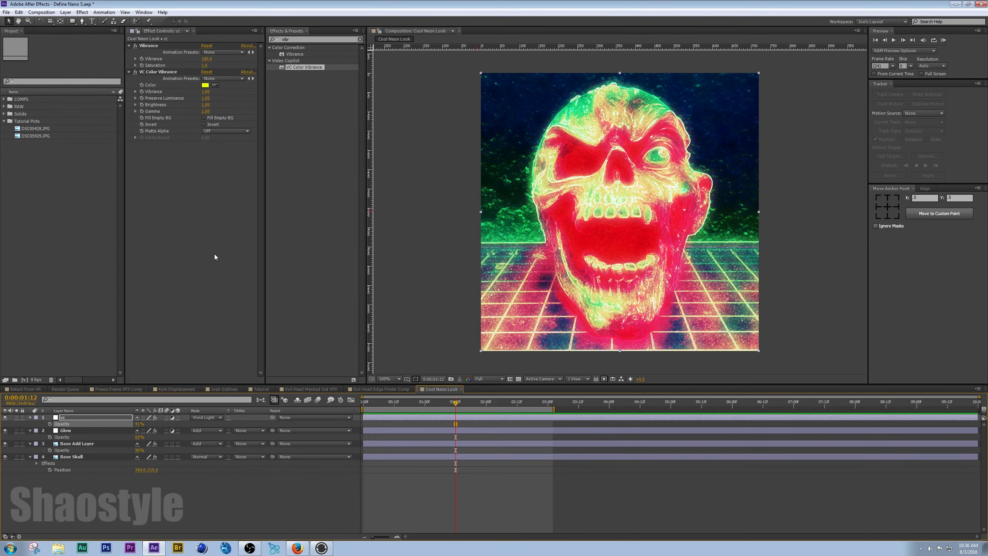
{"action": "left_click", "coordinate": [200, 417]}
{"action": "left_click", "coordinate": [214, 119]}
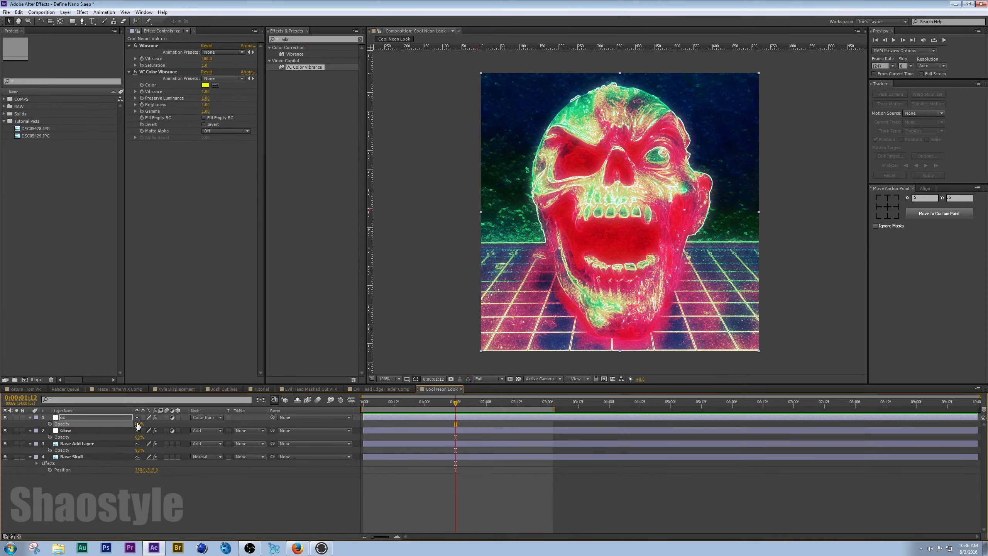
{"action": "mouse_move", "coordinate": [137, 424]}
{"action": "left_mouse_down"}
{"action": "mouse_move", "coordinate": [151, 424]}
{"action": "mouse_move", "coordinate": [133, 422]}
{"action": "left_mouse_up"}
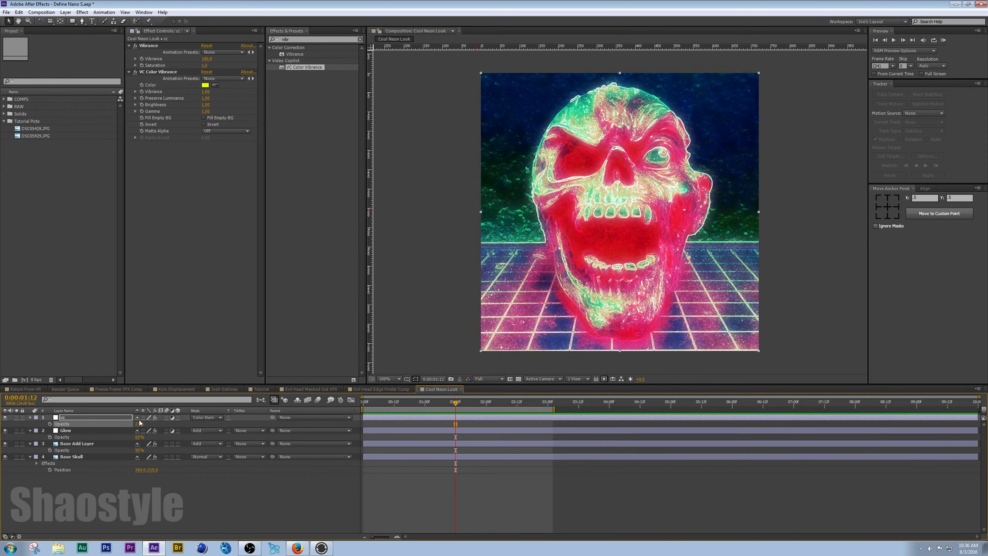
{"action": "key", "text": "ctrl+s"}
Step: Create a new adjustment layer above the cc layer and rename it Master
{"action": "left_click", "coordinate": [131, 505]}
{"action": "right_click", "coordinate": [159, 509]}
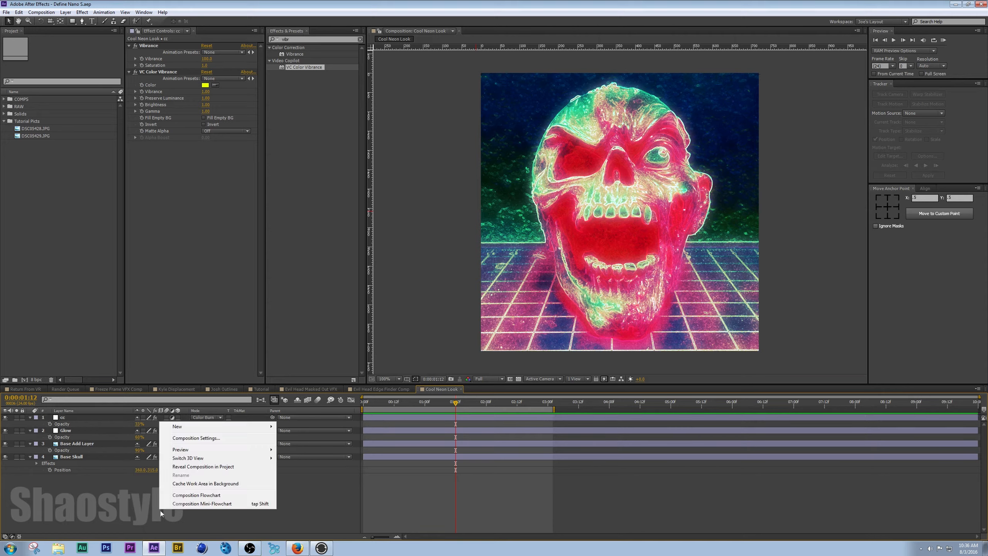
{"action": "mouse_move", "coordinate": [205, 424]}
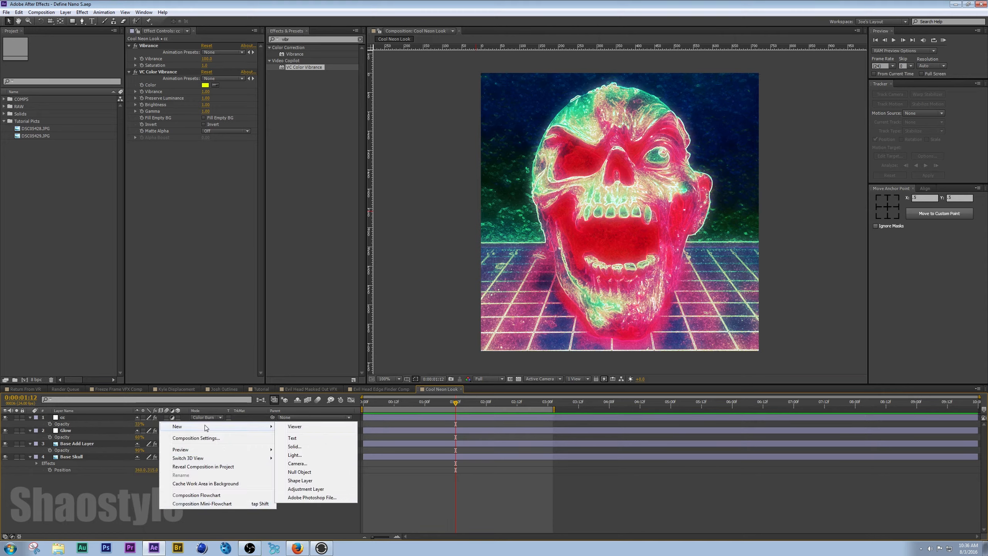
{"action": "left_click", "coordinate": [302, 489]}
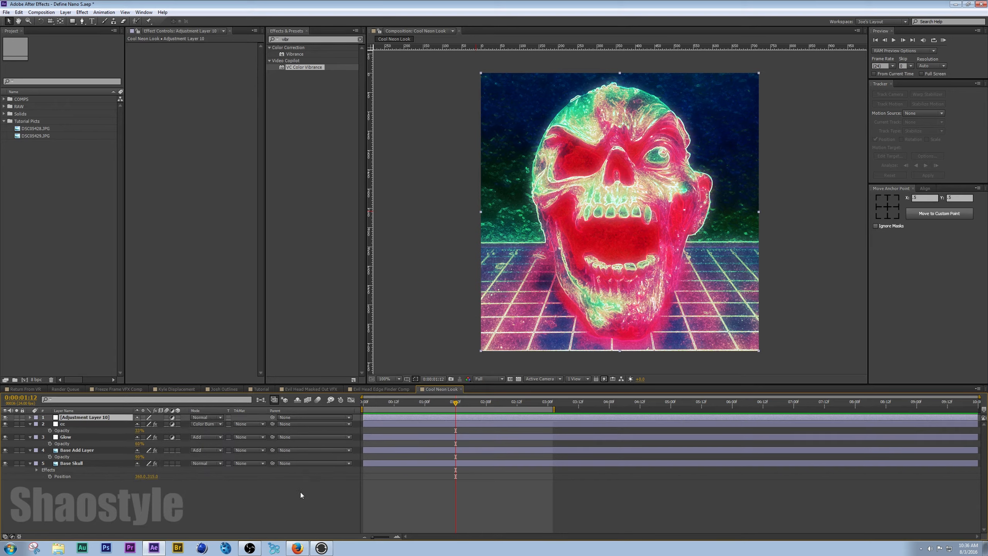
{"action": "right_click", "coordinate": [113, 419]}
{"action": "key", "text": "Escape"}
{"action": "key", "text": "Return"}
{"action": "type", "text": "Master"}
{"action": "key", "text": "Return"}
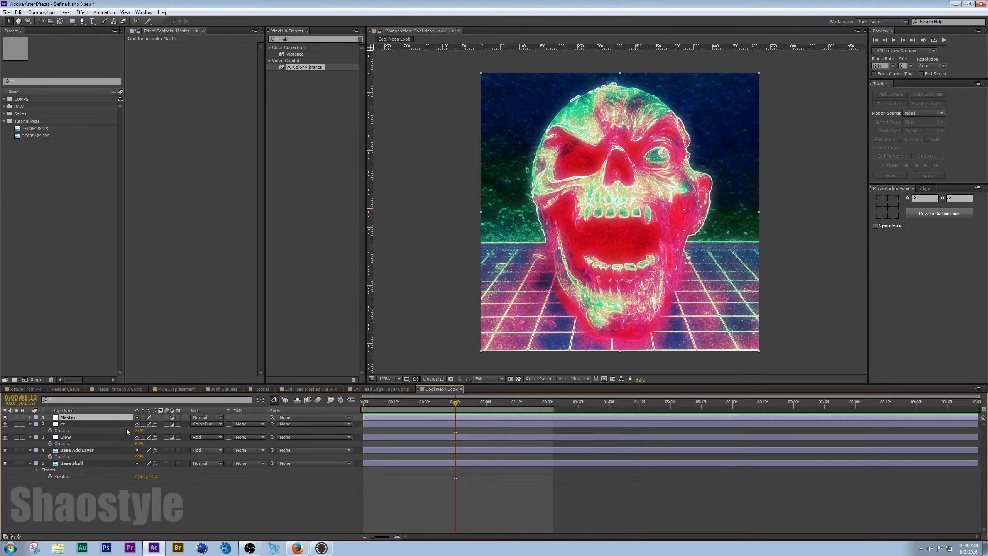
Step: Find the Curves color-correction effect and apply it to the Master layer
{"action": "left_click", "coordinate": [303, 40]}
{"action": "type", "text": "cu"}
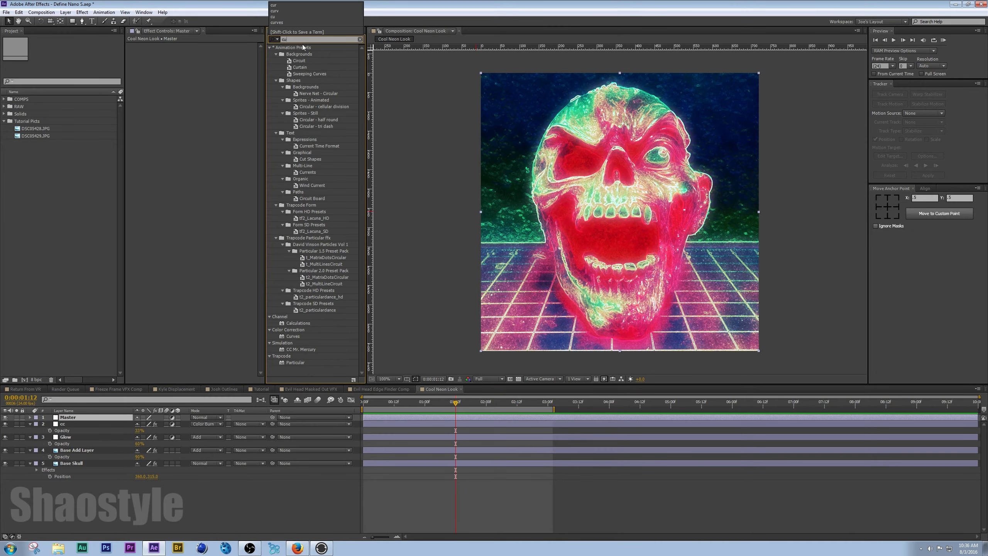
{"action": "type", "text": "r"}
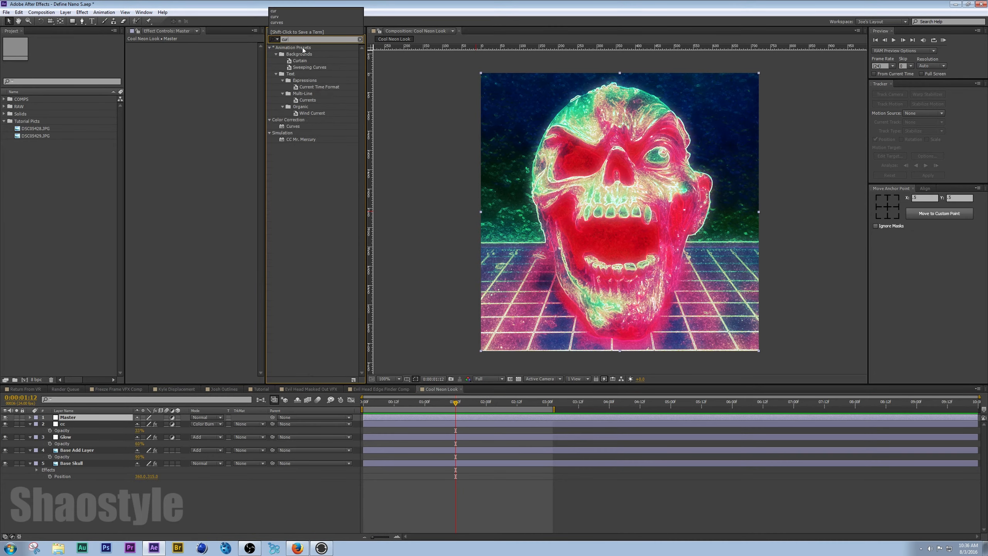
{"action": "double_click", "coordinate": [290, 127]}
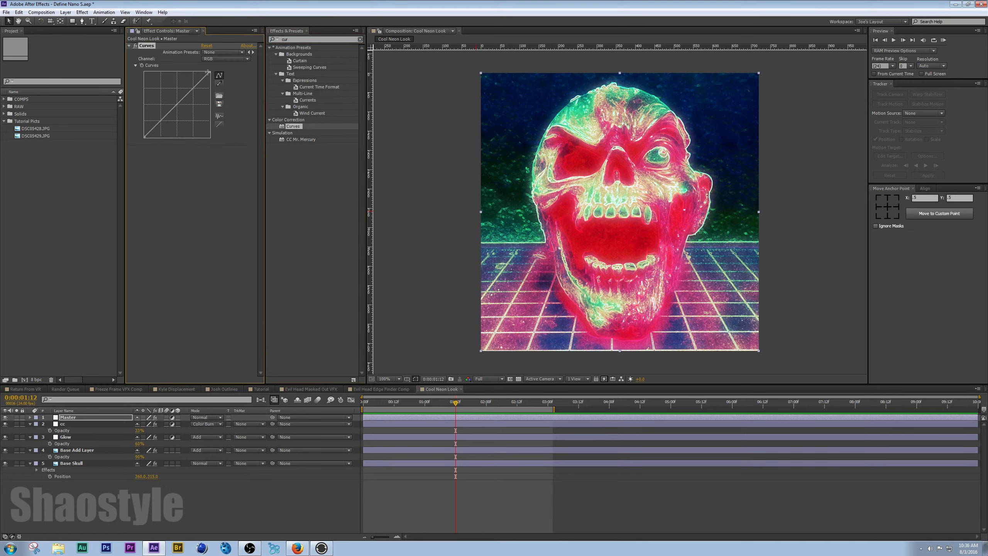
Step: Shape the Red channel of the Master layer's Curves effect into a gentle S-curve
{"action": "mouse_move", "coordinate": [208, 72]}
{"action": "left_mouse_down"}
{"action": "mouse_move", "coordinate": [196, 71]}
{"action": "mouse_move", "coordinate": [210, 69]}
{"action": "mouse_move", "coordinate": [163, 112]}
{"action": "mouse_move", "coordinate": [209, 75]}
{"action": "left_mouse_up"}
{"action": "left_click", "coordinate": [239, 59]}
{"action": "left_click", "coordinate": [236, 72]}
{"action": "mouse_move", "coordinate": [208, 74]}
{"action": "left_mouse_down"}
{"action": "mouse_move", "coordinate": [210, 84]}
{"action": "mouse_move", "coordinate": [218, 59]}
{"action": "left_mouse_up"}
{"action": "left_click_drag", "start_coordinate": [193, 91], "coordinate": [195, 94]}
{"action": "left_click_drag", "start_coordinate": [163, 124], "coordinate": [164, 120]}
Step: Raise the Green channel's midtones slightly in the Master layer's Curves effect, and adjust the Blue channel's midtones
{"action": "left_click", "coordinate": [238, 58]}
{"action": "left_click", "coordinate": [217, 84]}
{"action": "left_click_drag", "start_coordinate": [182, 102], "coordinate": [178, 111]}
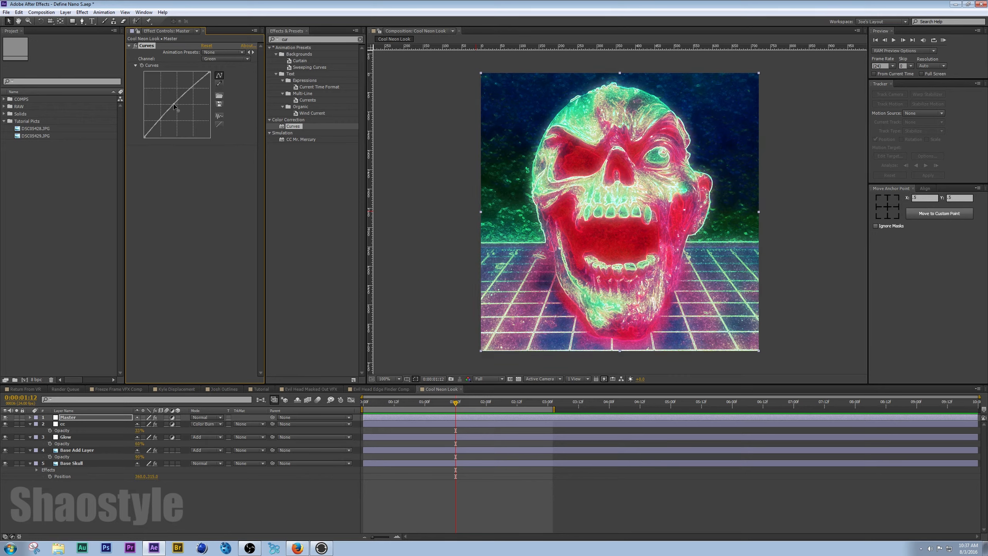
{"action": "left_click", "coordinate": [239, 59]}
{"action": "left_click", "coordinate": [220, 92]}
{"action": "left_click_drag", "start_coordinate": [180, 104], "coordinate": [181, 103]}
{"action": "left_click", "coordinate": [228, 502]}
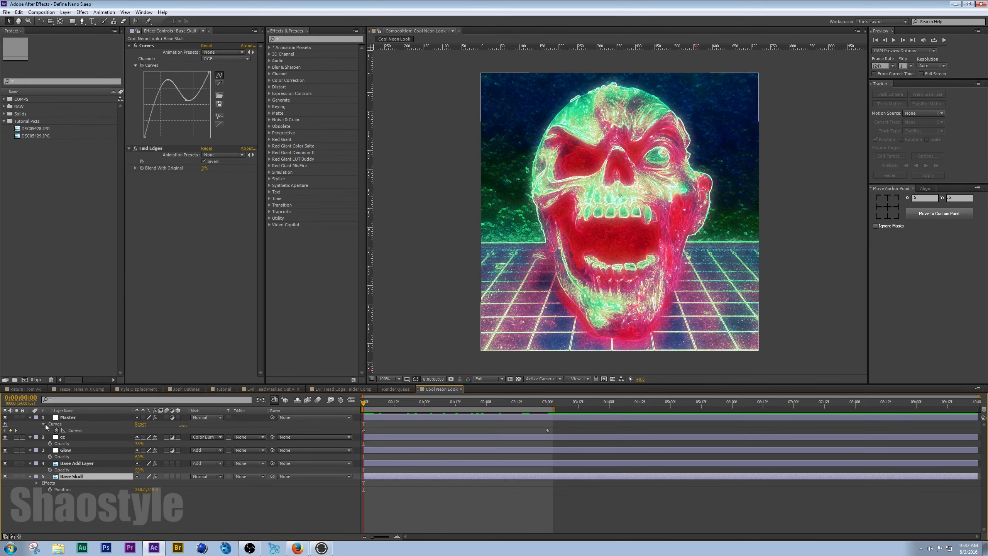
Step: Enable keyframing for the first Curves effect on Base Add Layer at the composition's start, and move the current time to 0:00:03:00
{"action": "left_click", "coordinate": [85, 464]}
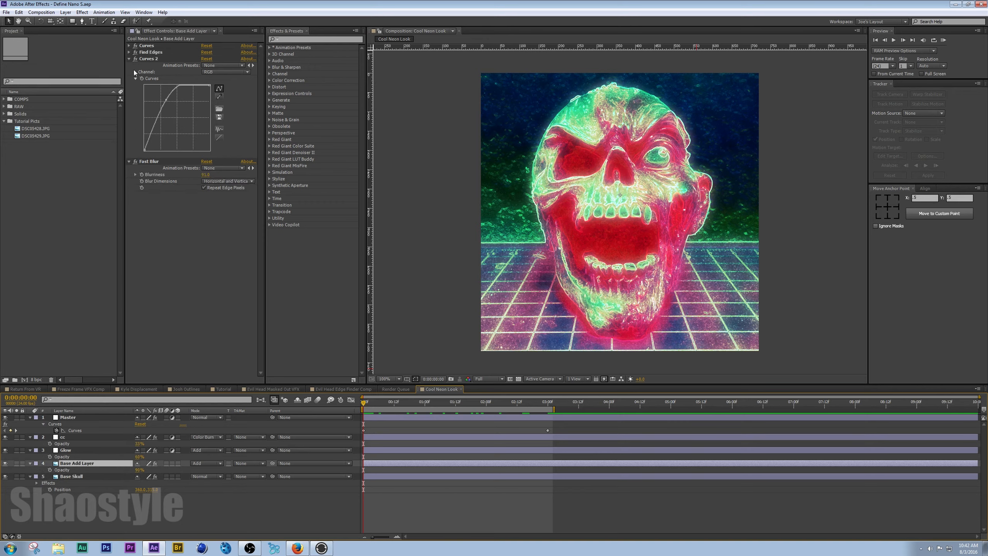
{"action": "left_click", "coordinate": [129, 45]}
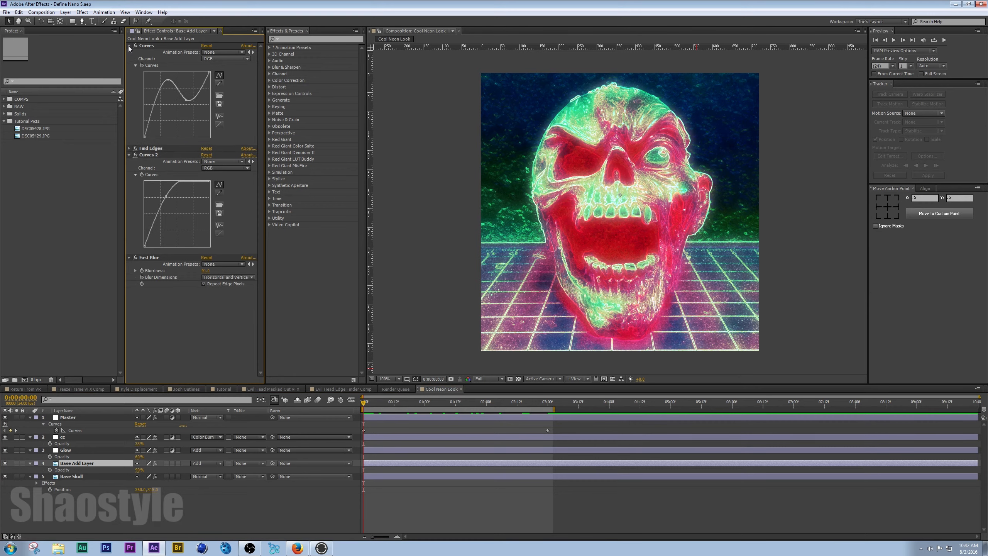
{"action": "left_click", "coordinate": [142, 64]}
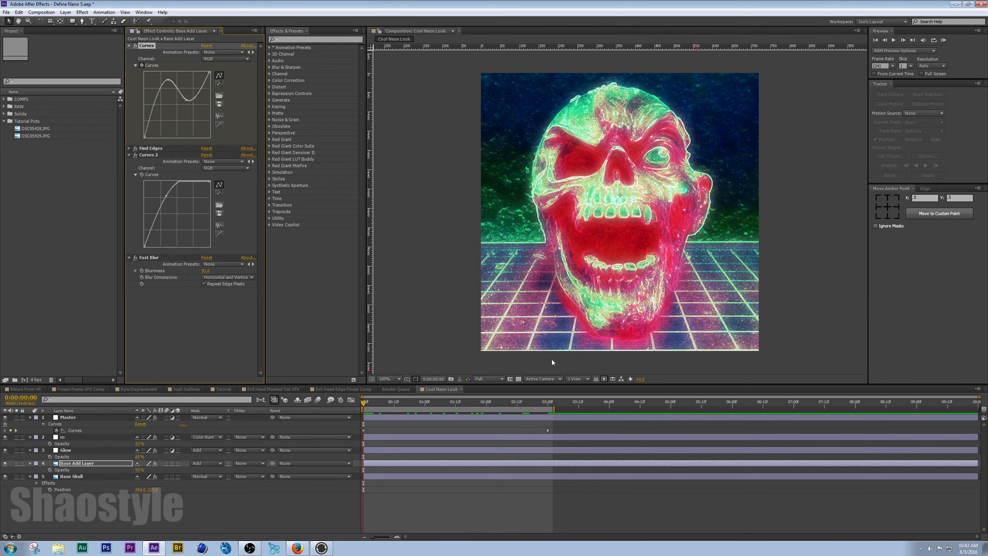
{"action": "left_click", "coordinate": [547, 405]}
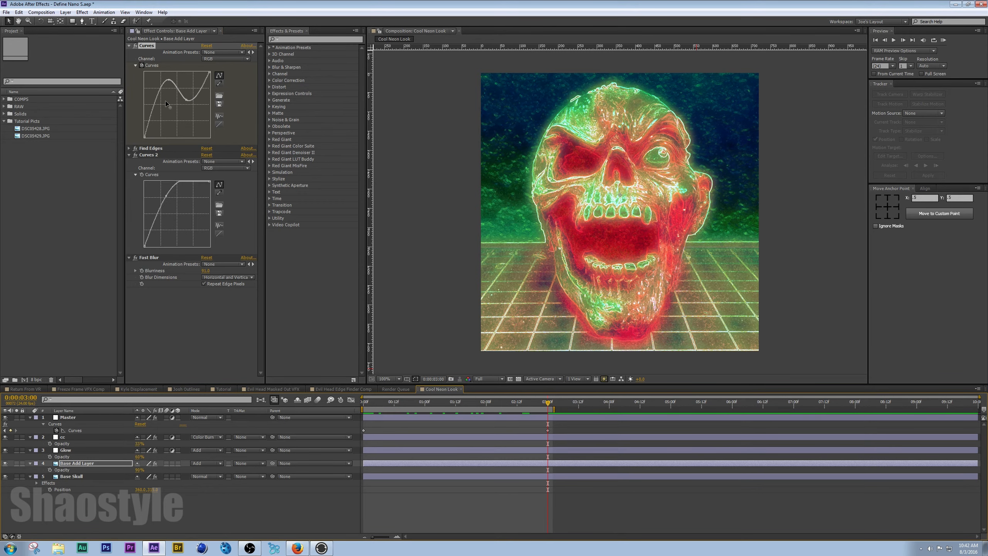
Step: At 0:00:03:00, lower the peak of Base Add Layer's first RGB curve and pull its Red curve down through the shadows and midtones
{"action": "left_click_drag", "start_coordinate": [165, 103], "coordinate": [196, 109]}
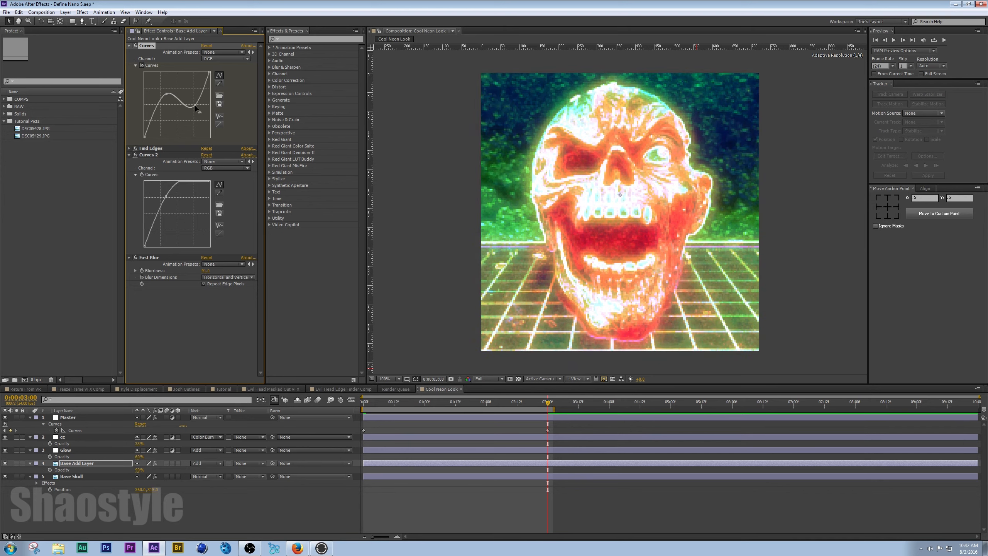
{"action": "left_click", "coordinate": [238, 60]}
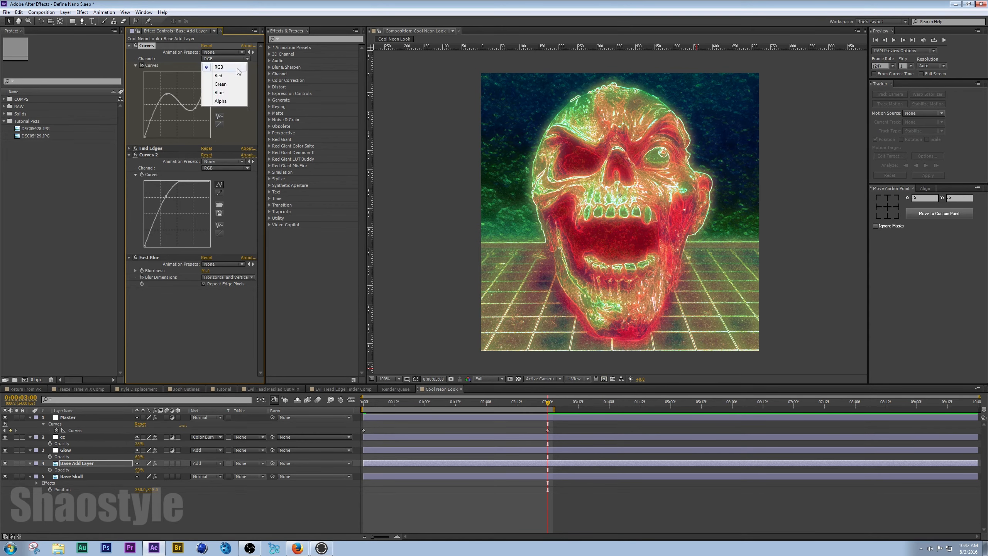
{"action": "left_click", "coordinate": [219, 75]}
{"action": "left_click_drag", "start_coordinate": [168, 90], "coordinate": [192, 116]}
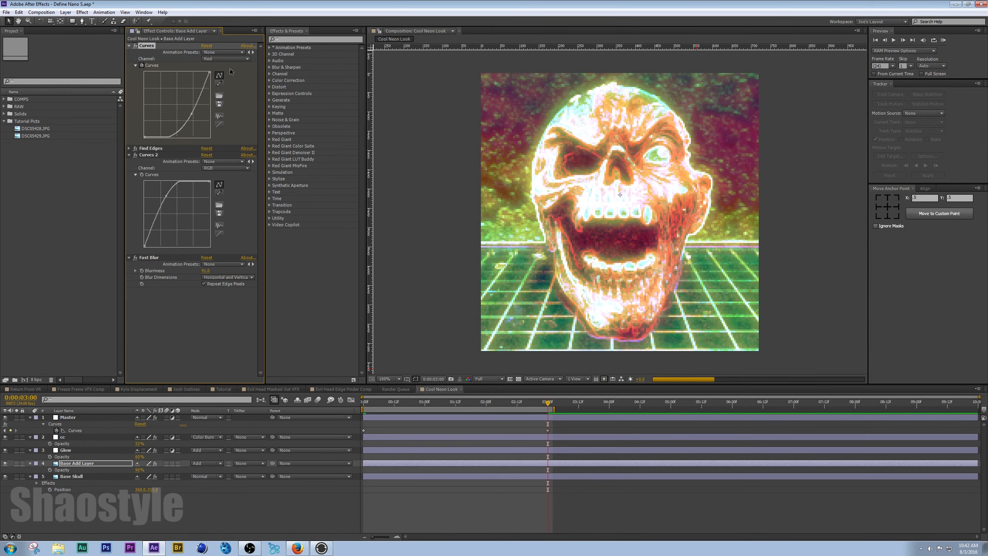
Step: Raise the Green curve's shadows, bend the Blue curve into a wave with raised shadows and lowered highlights, and save the project
{"action": "left_click", "coordinate": [239, 61]}
{"action": "left_click", "coordinate": [232, 84]}
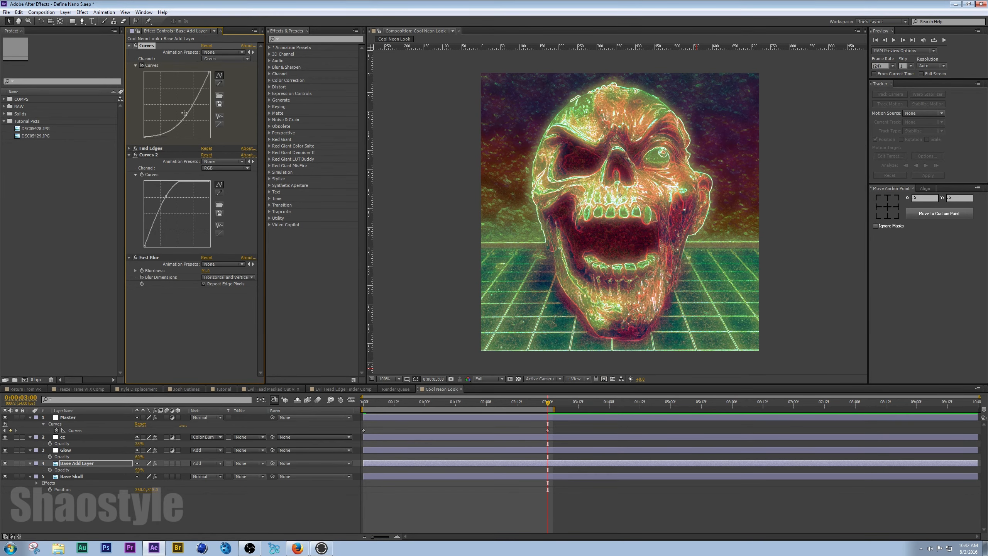
{"action": "left_click_drag", "start_coordinate": [168, 130], "coordinate": [190, 93]}
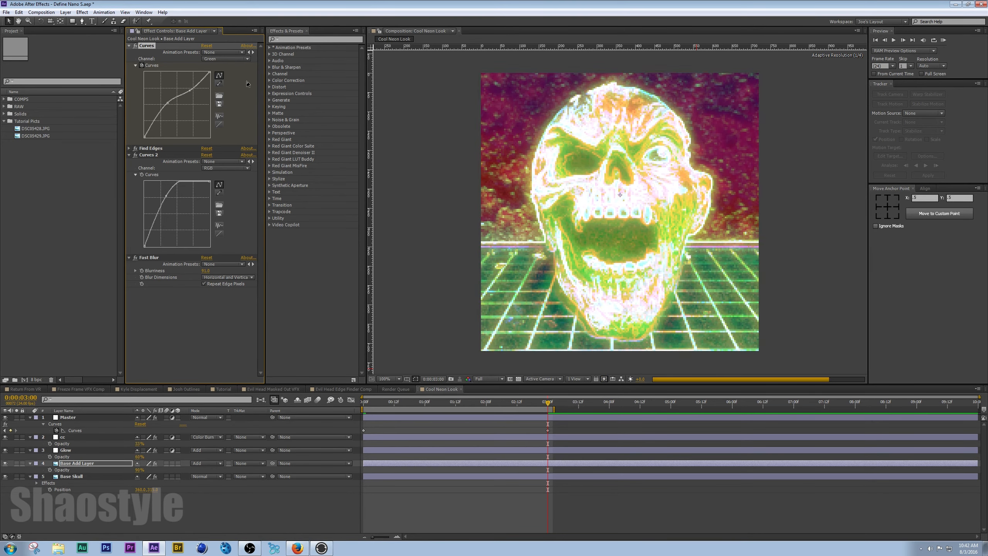
{"action": "left_click", "coordinate": [242, 59]}
{"action": "left_click", "coordinate": [230, 92]}
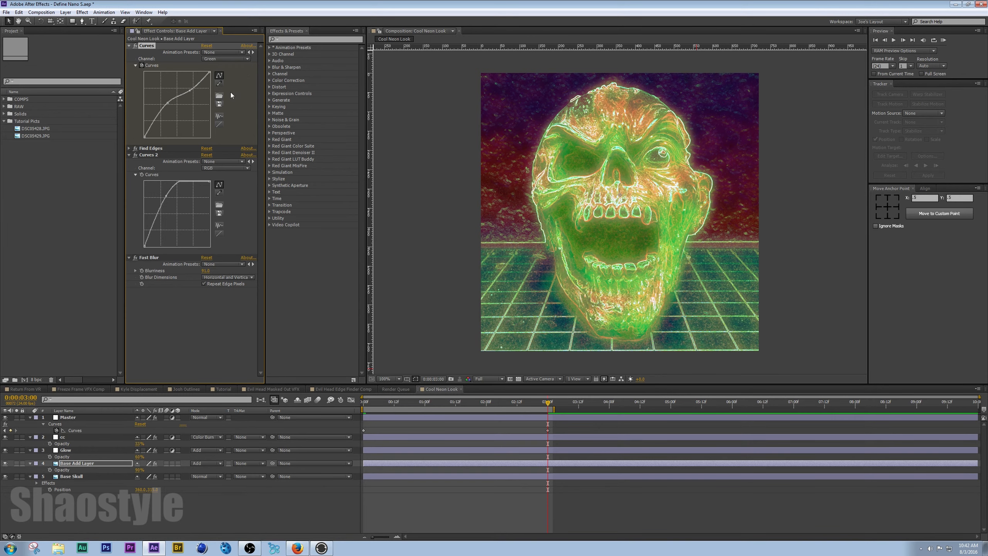
{"action": "mouse_move", "coordinate": [176, 110]}
{"action": "left_mouse_down"}
{"action": "mouse_move", "coordinate": [168, 123]}
{"action": "mouse_move", "coordinate": [157, 104]}
{"action": "mouse_move", "coordinate": [188, 94]}
{"action": "mouse_move", "coordinate": [196, 108]}
{"action": "left_mouse_up"}
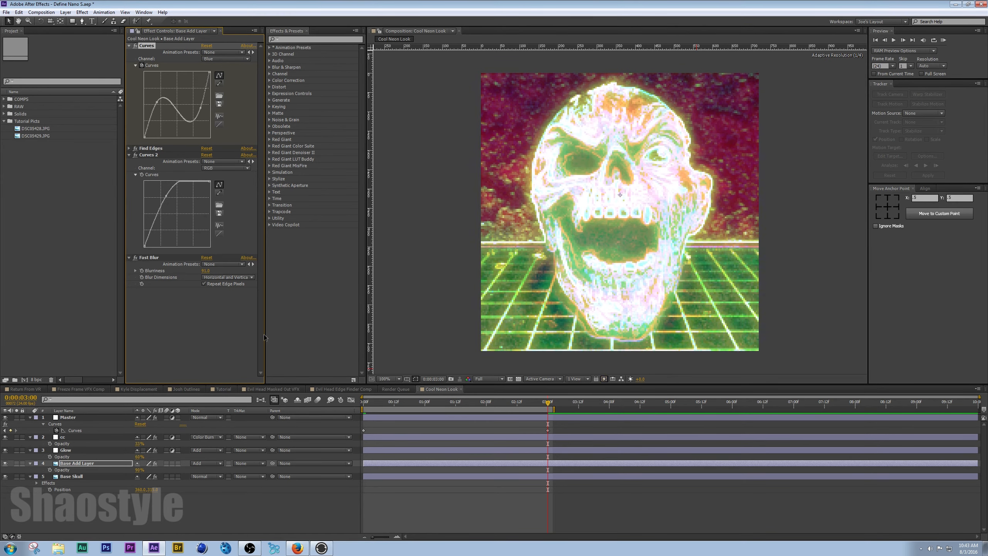
{"action": "key", "text": "ctrl+s"}
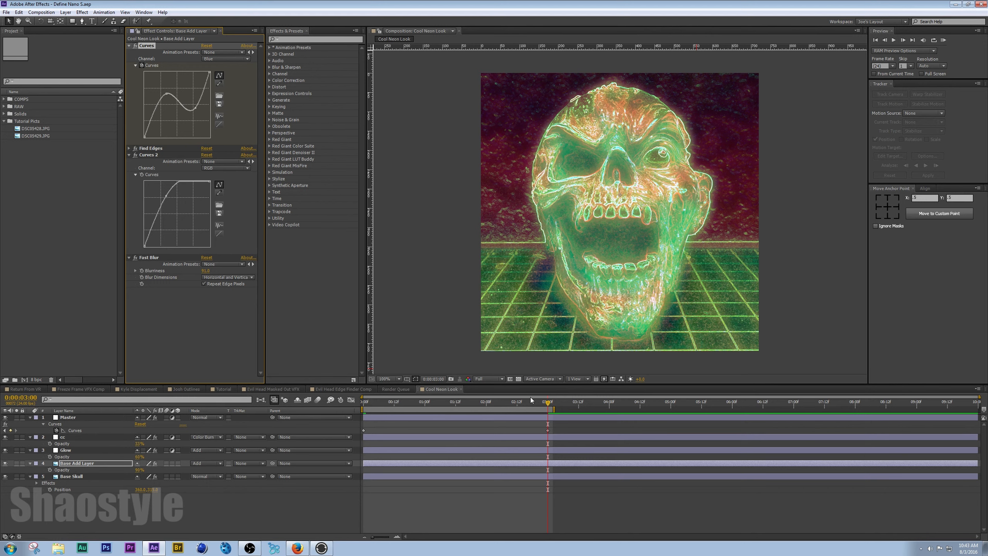
Step: Preview the color animation, review the effects on the Master, Base Add Layer and Base Skull layers, and view Base Skull soloed briefly
{"action": "left_click", "coordinate": [945, 39]}
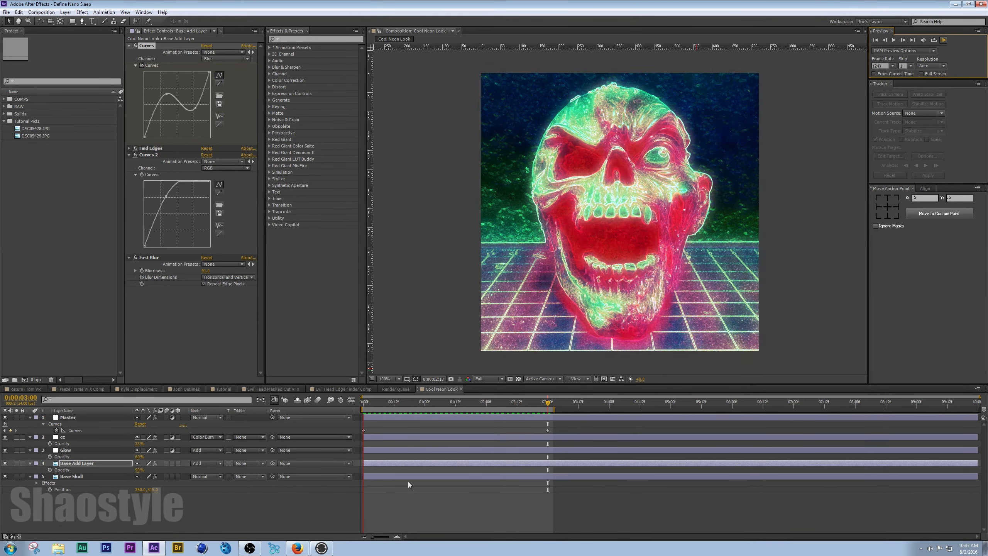
{"action": "left_click", "coordinate": [82, 418]}
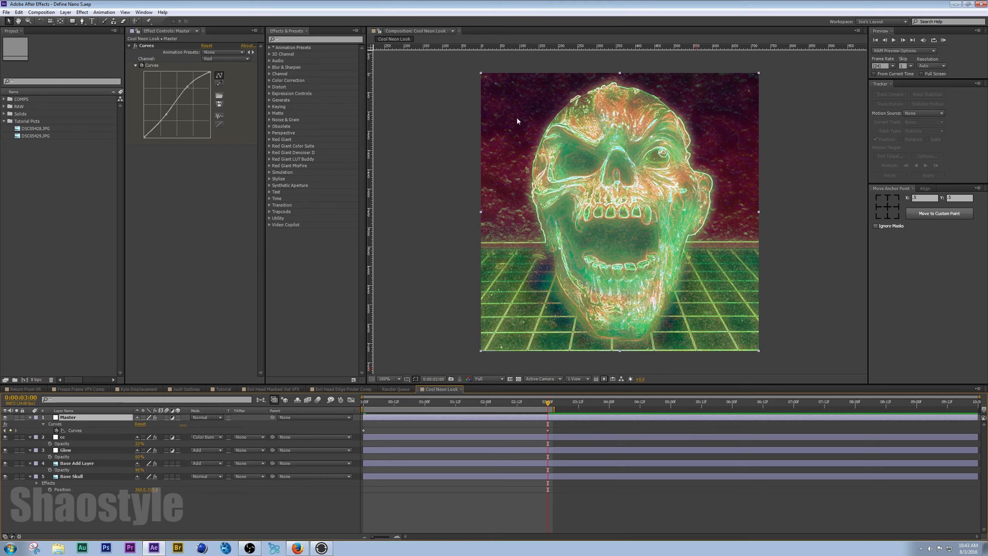
{"action": "left_click", "coordinate": [85, 463]}
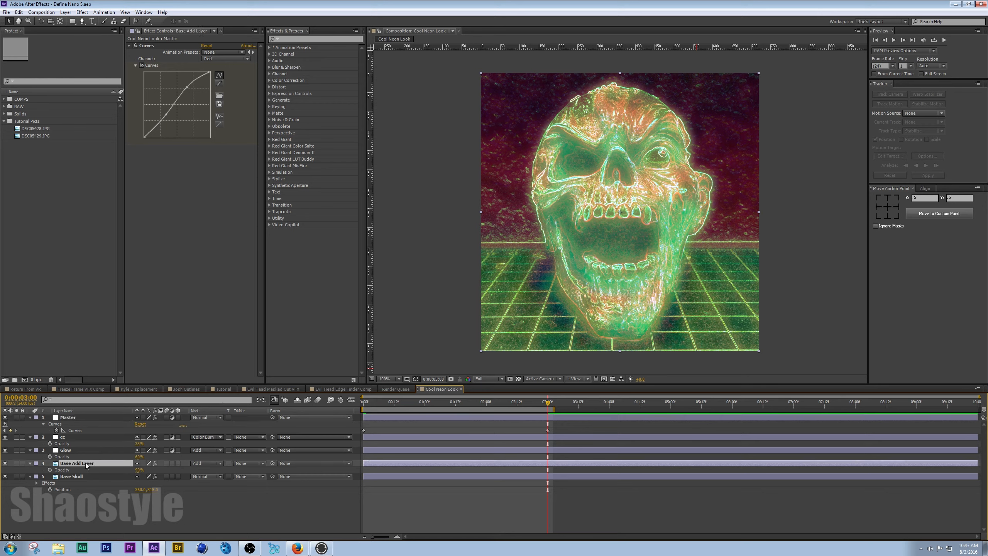
{"action": "left_click", "coordinate": [85, 476]}
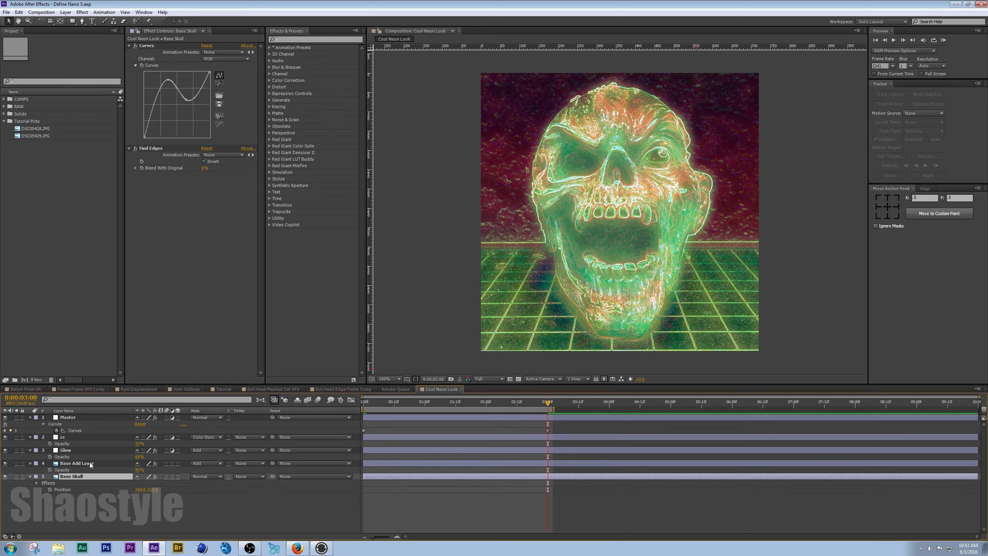
{"action": "left_click", "coordinate": [16, 476]}
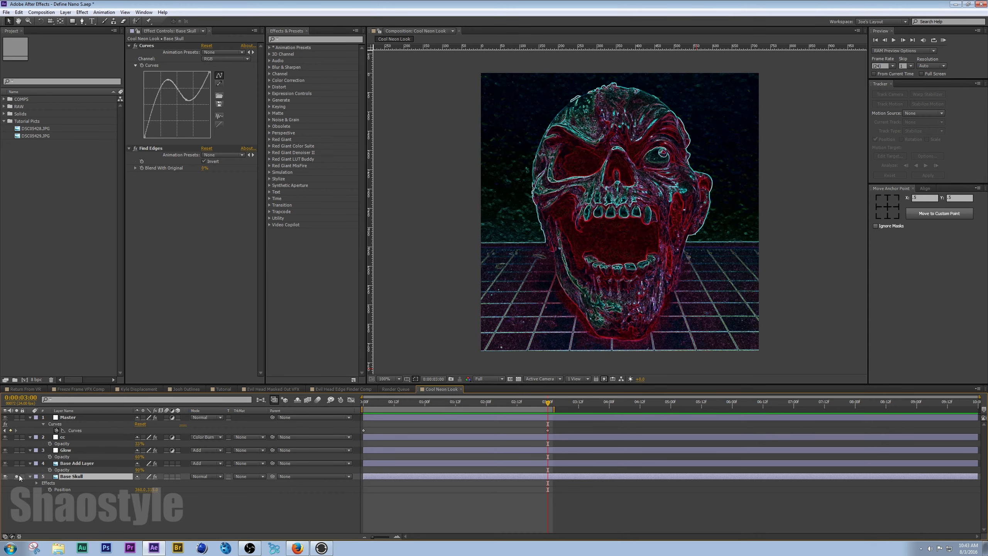
{"action": "left_click", "coordinate": [17, 476]}
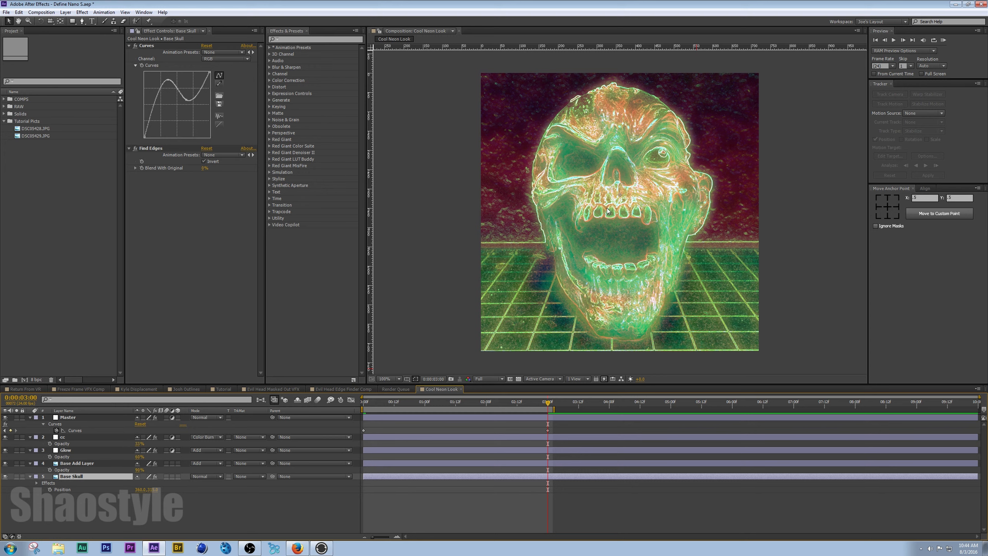
Step: Preview the Cool Neon Look color animation and compare it with the magenta figure's outlines composition and Freeze Frame VFX Comp, ending back on Cool Neon Look
{"action": "key", "text": "KP_0"}
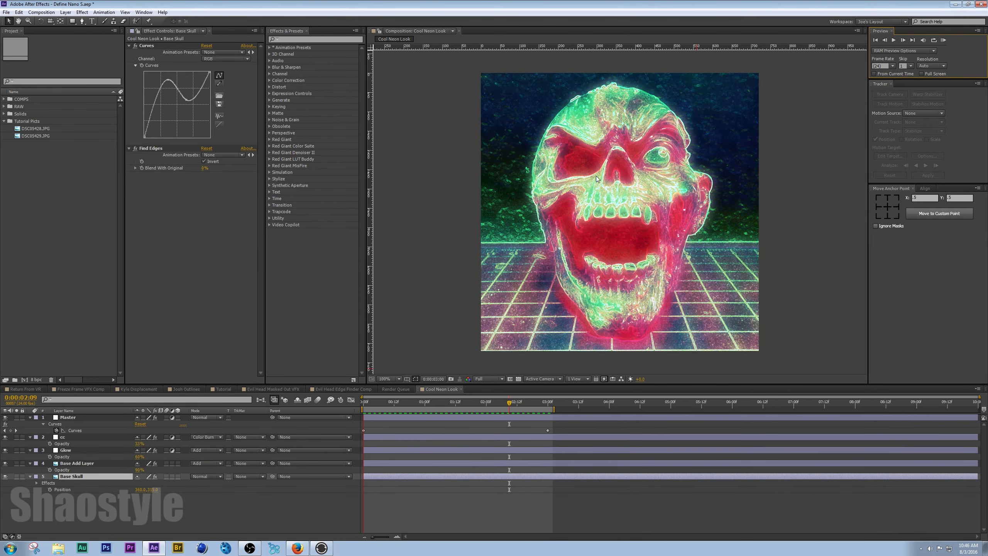
{"action": "left_click", "coordinate": [180, 391]}
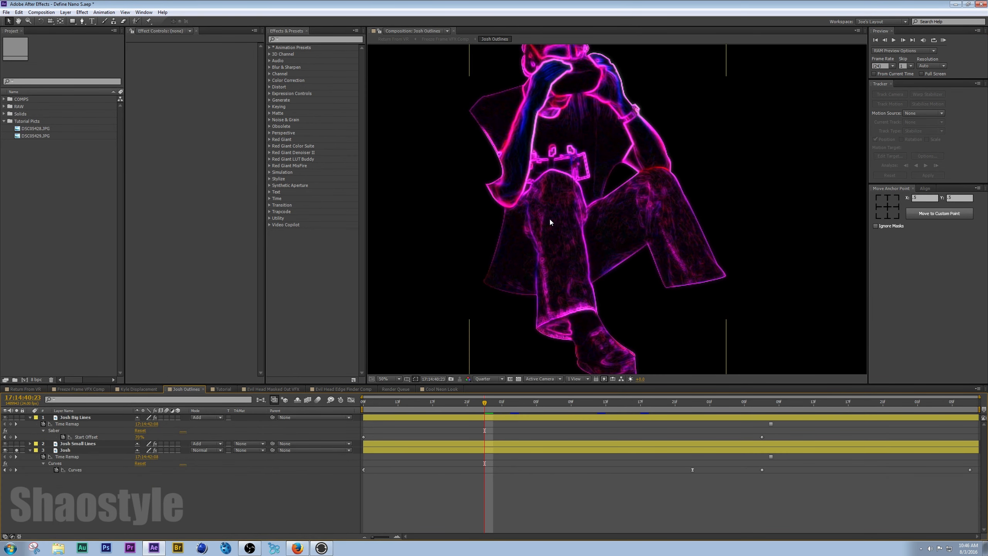
{"action": "scroll", "coordinate": [550, 220], "scroll_direction": "down", "scroll_amount": 2}
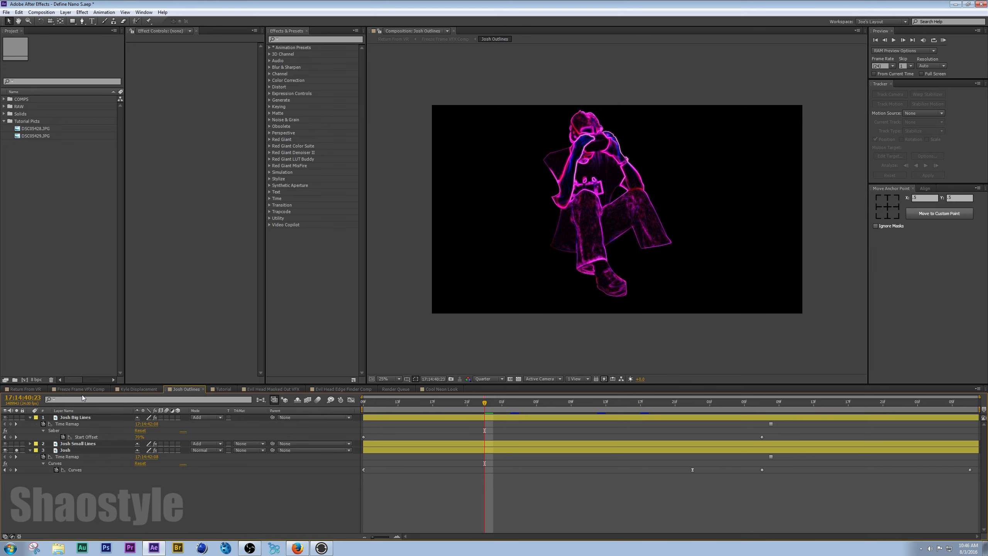
{"action": "left_click", "coordinate": [92, 389]}
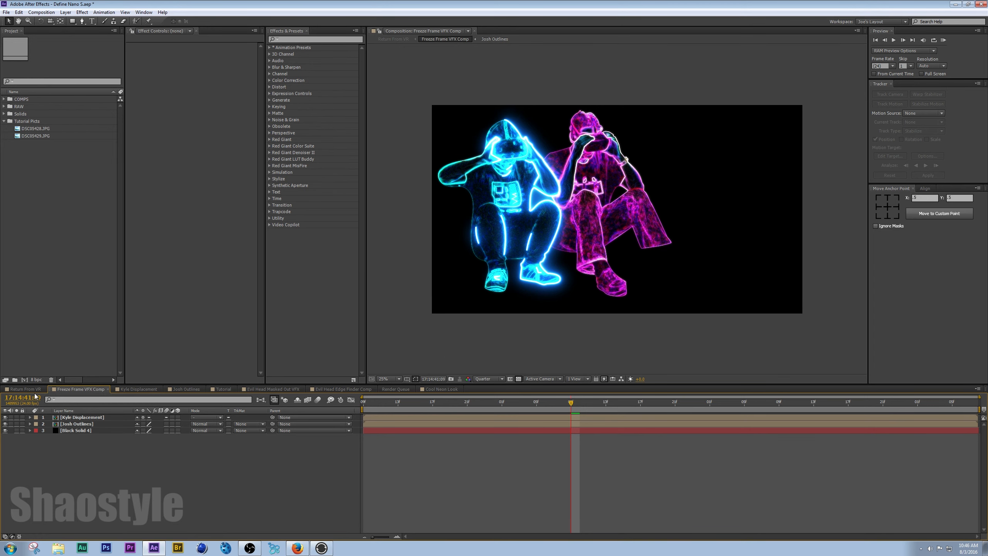
{"action": "left_click", "coordinate": [424, 389]}
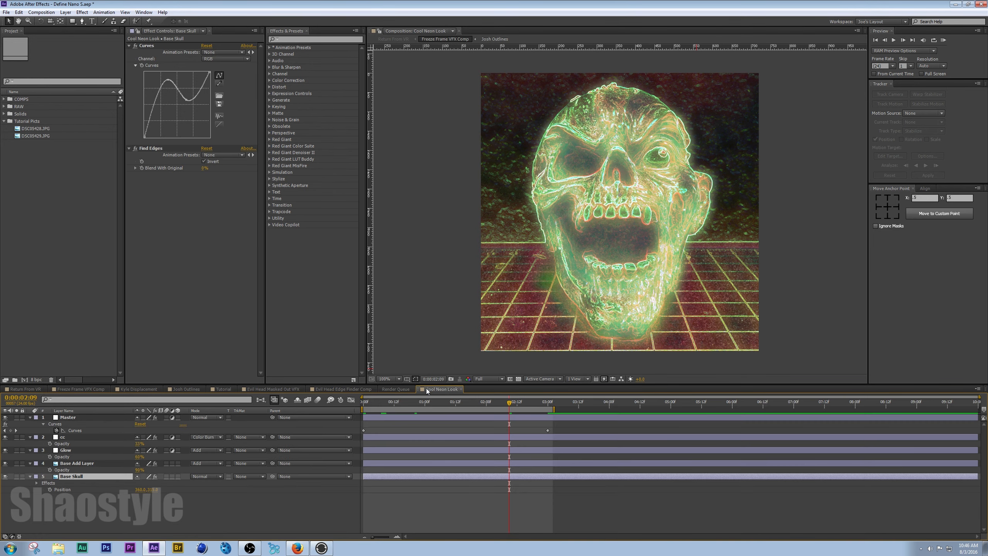
{"action": "left_click", "coordinate": [78, 388]}
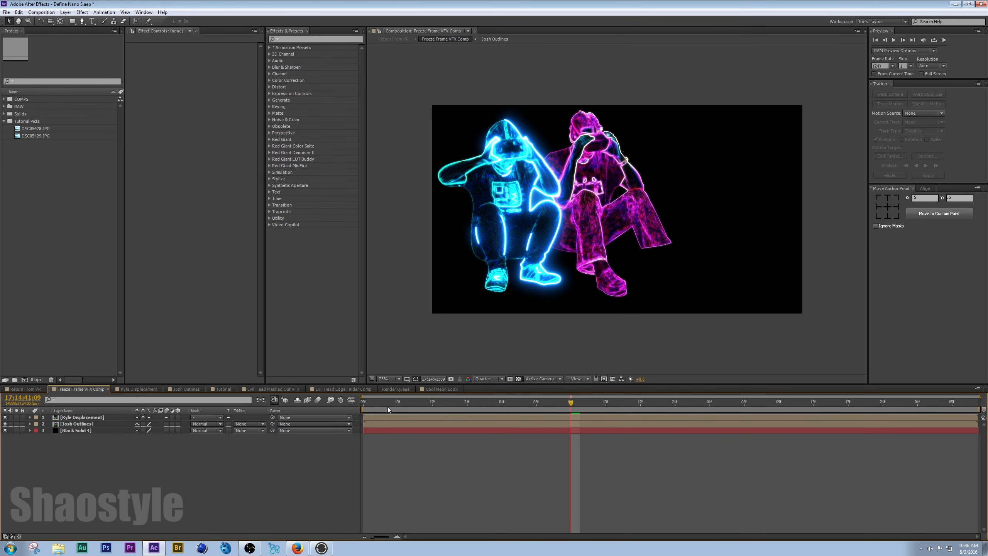
{"action": "left_click", "coordinate": [440, 388]}
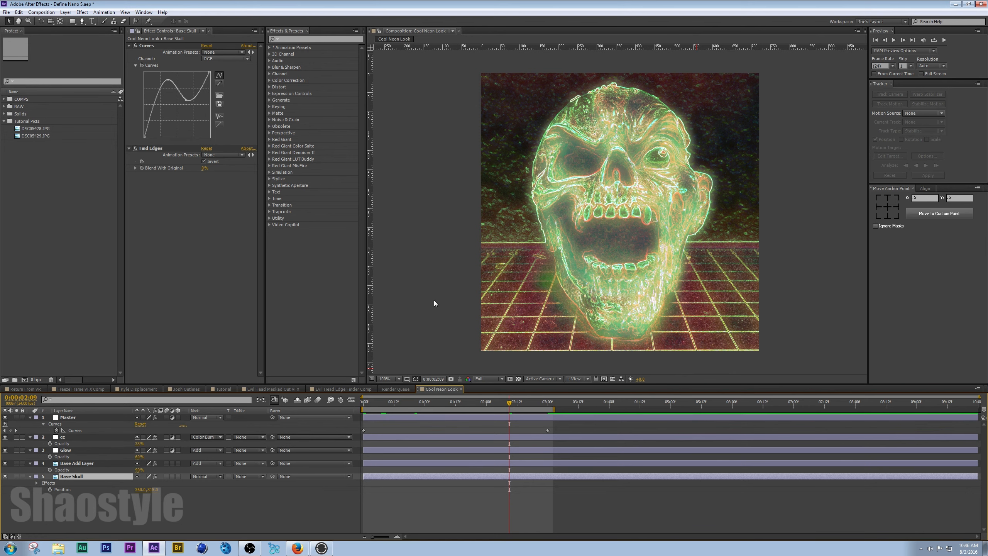